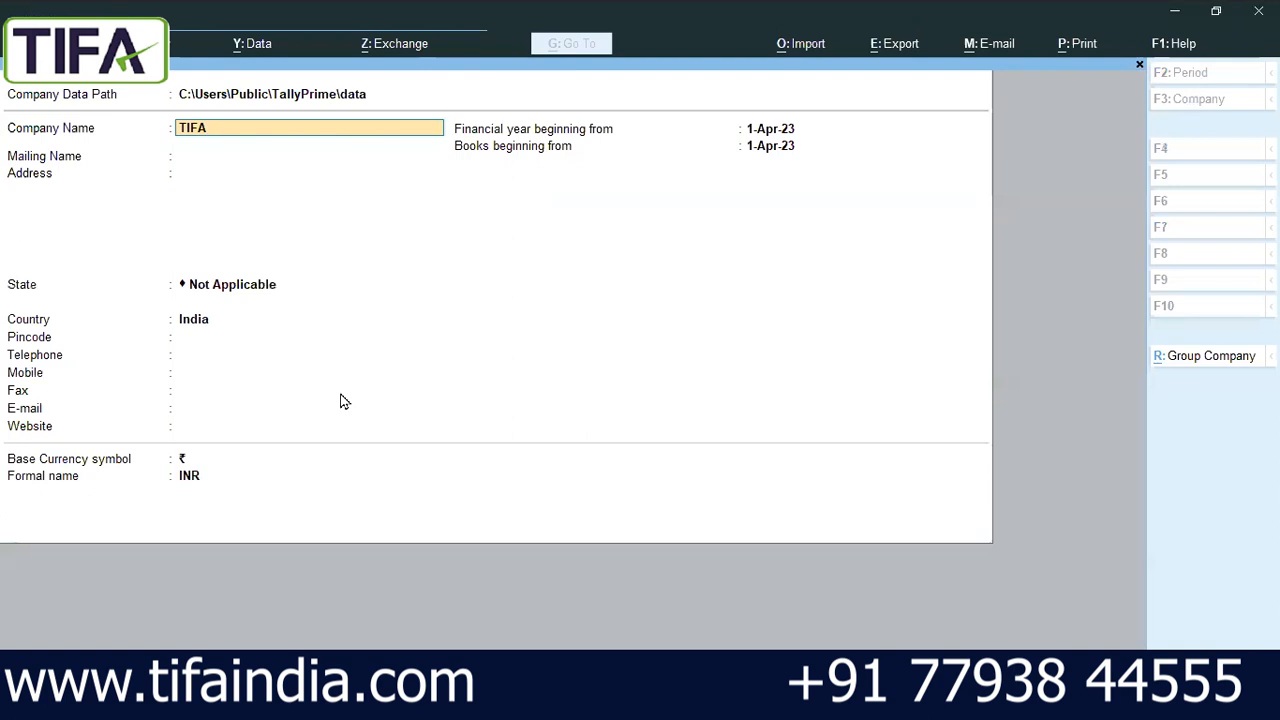
Step: Complete the company name TIFA Education Pvt. Ltd. and enter its two-line Jaipur address
type("Pvt. Ltd")
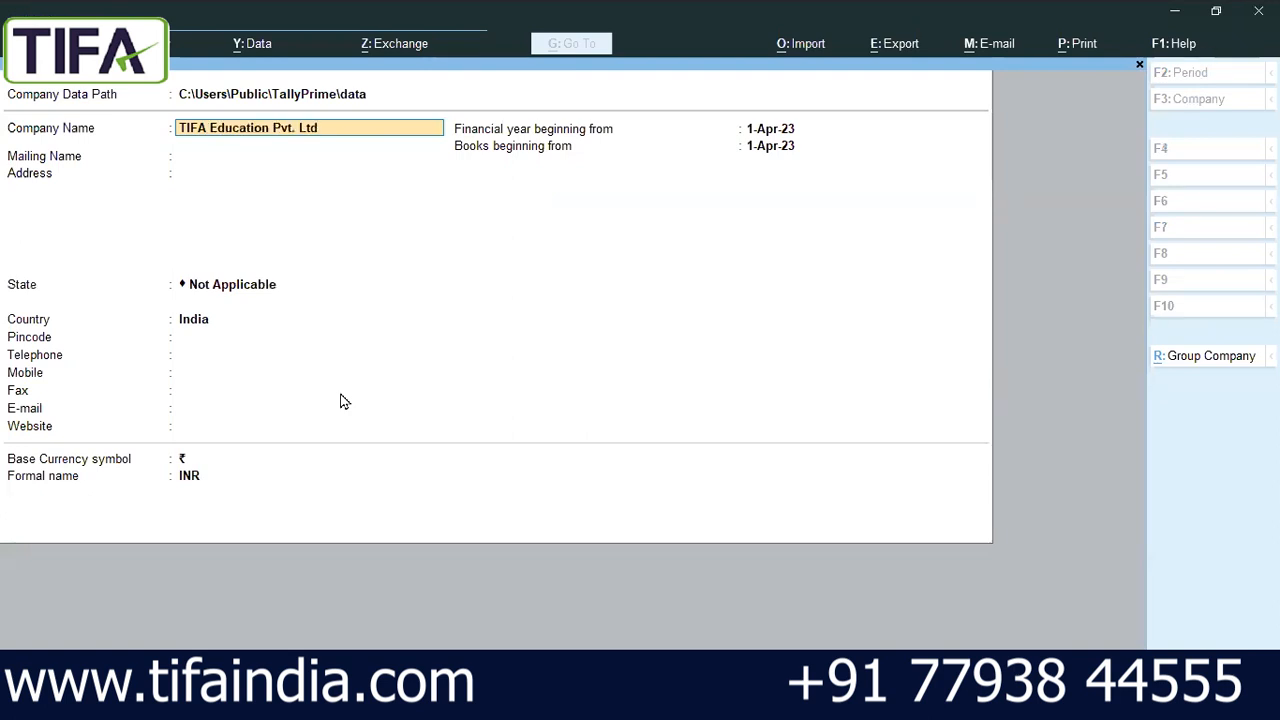
type(".")
key("Return")
type("27, Heerabari A, Niwaru Raod")
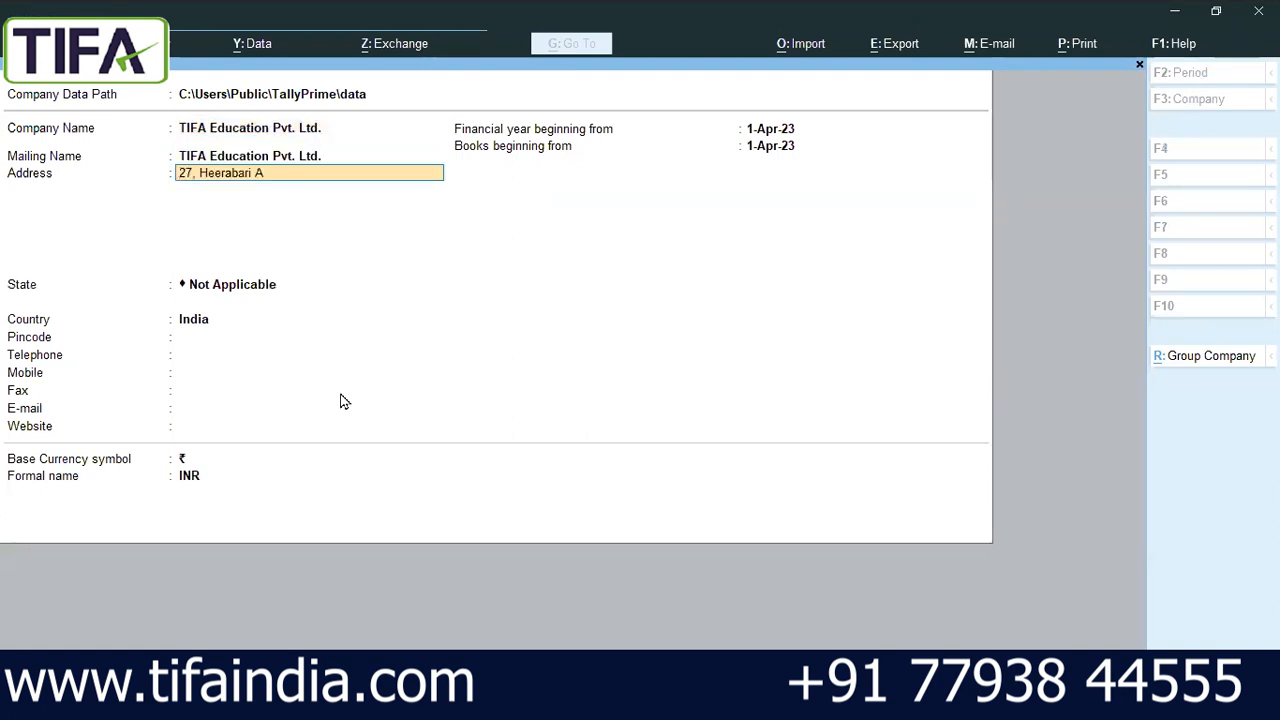
key("BackSpace")
key("BackSpace")
key("BackSpace")
type("oad,")
key("Return")
type("Jhotwara Jaipur")
key("Return")
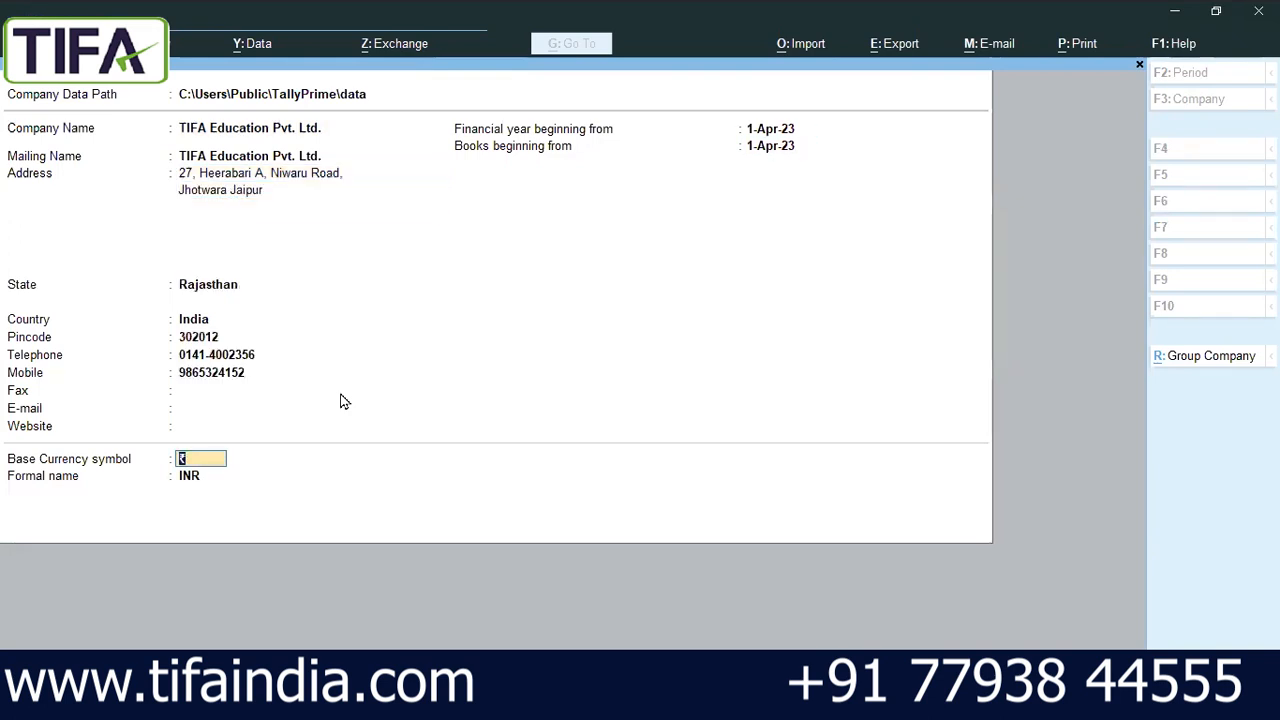
key("Return")
key("Return")
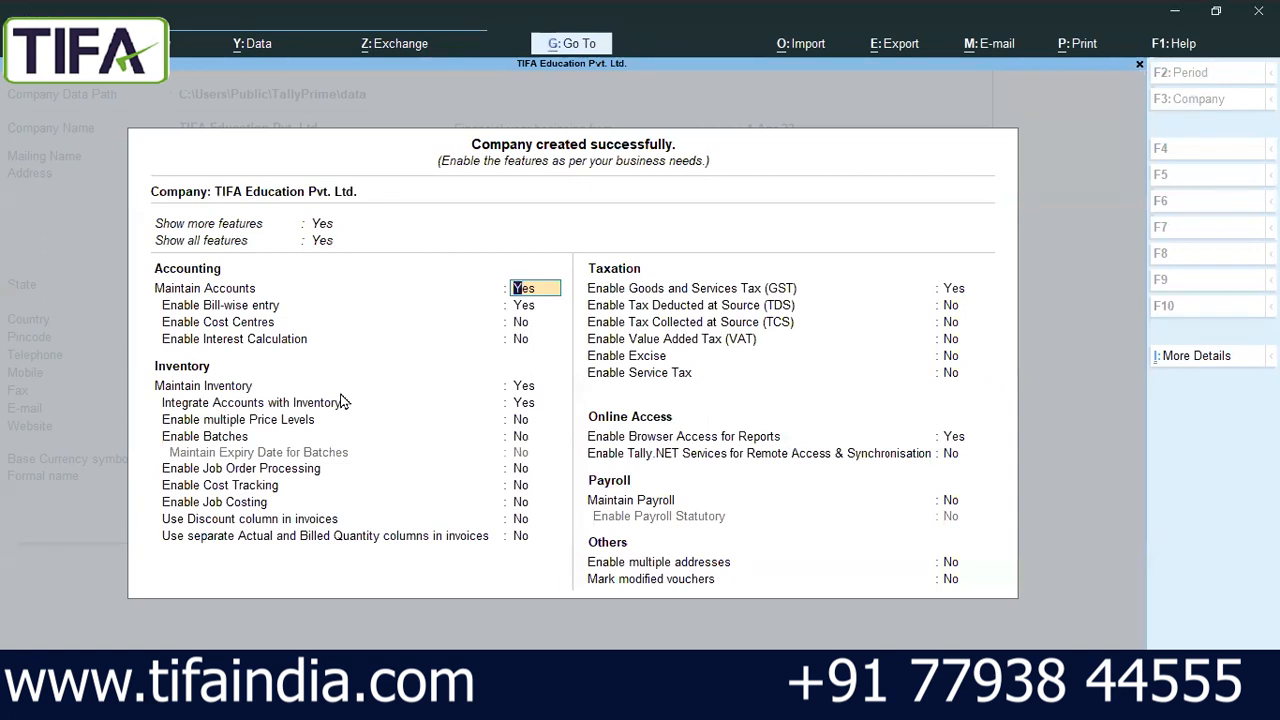
Step: Accept the default company features to finish creating the company
key("Return")
key("ctrl+a")
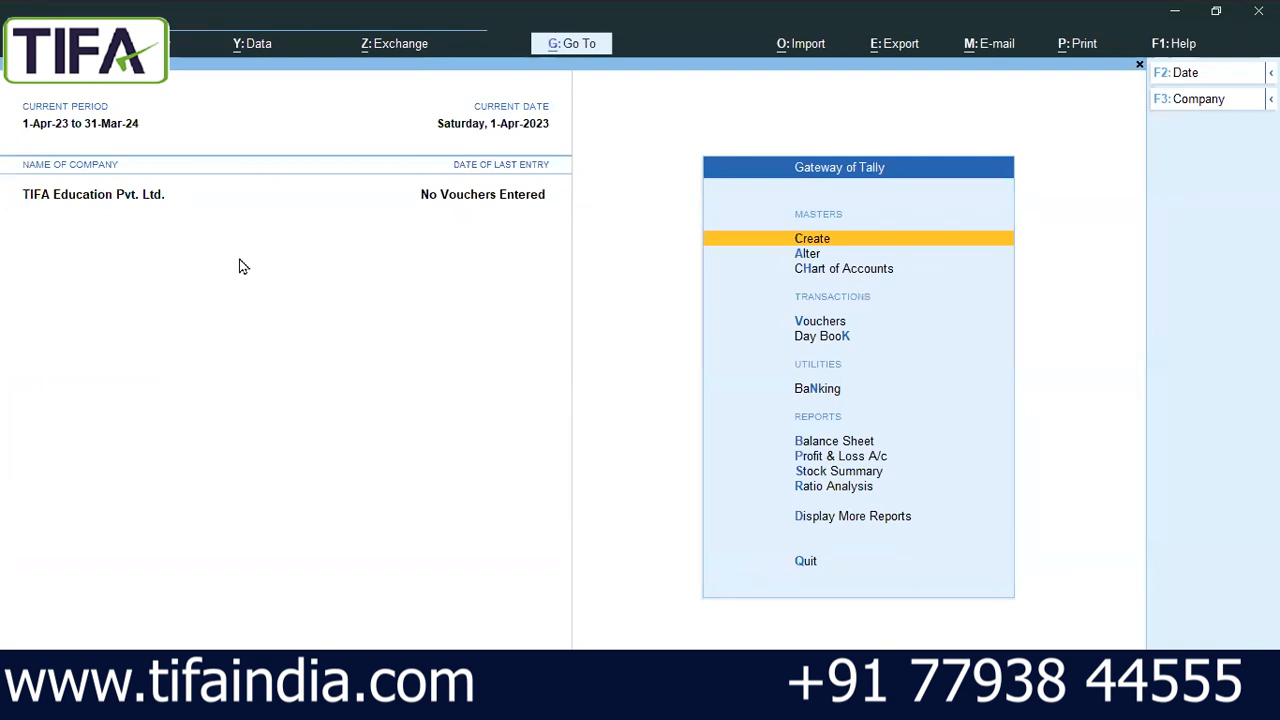
key("alt+Tab")
Step: Review the Trial Balance and closing stock figures on page 1 of the PDF, then return to Tally
scroll(330, 373, "up", 13)
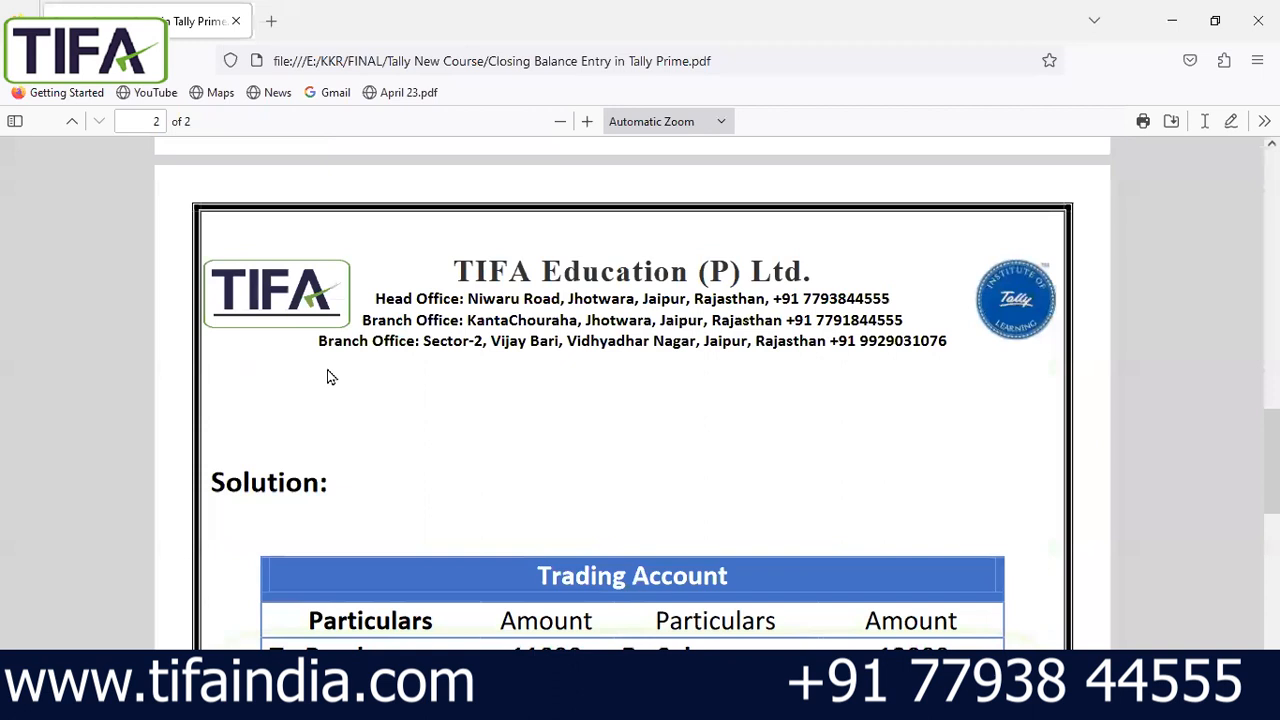
scroll(764, 525, "down", 3)
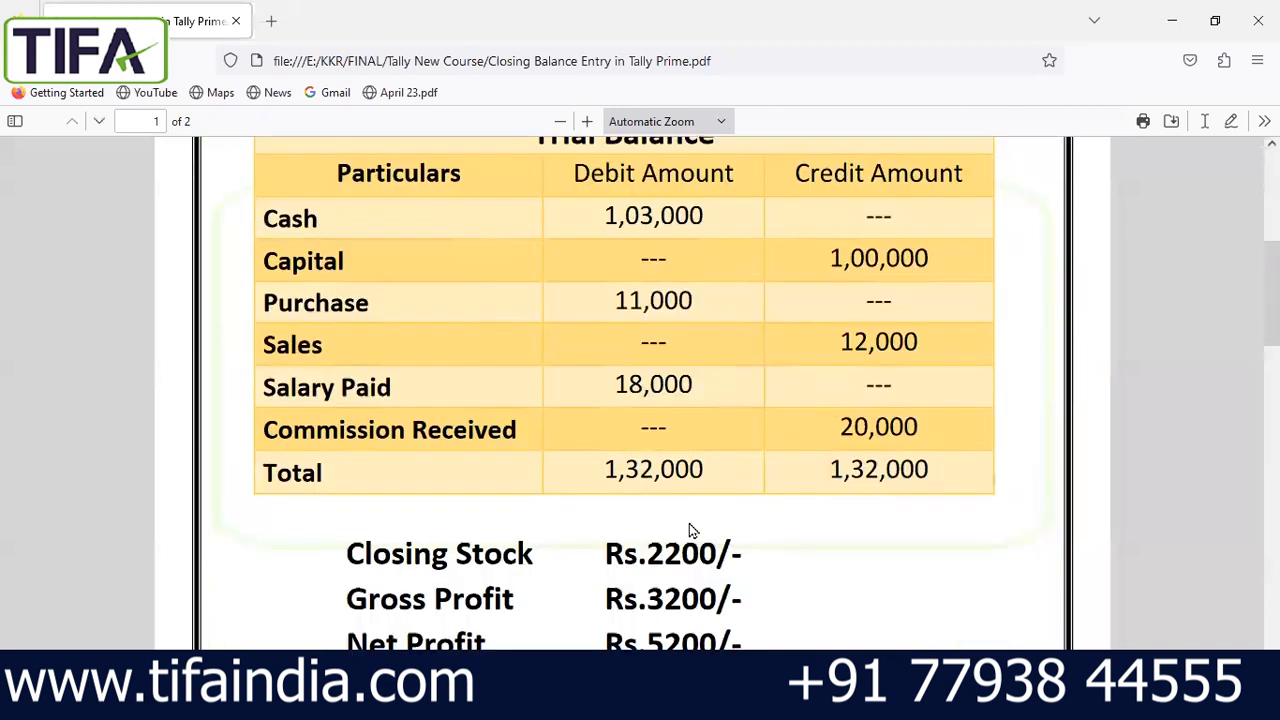
scroll(760, 530, "up", 3)
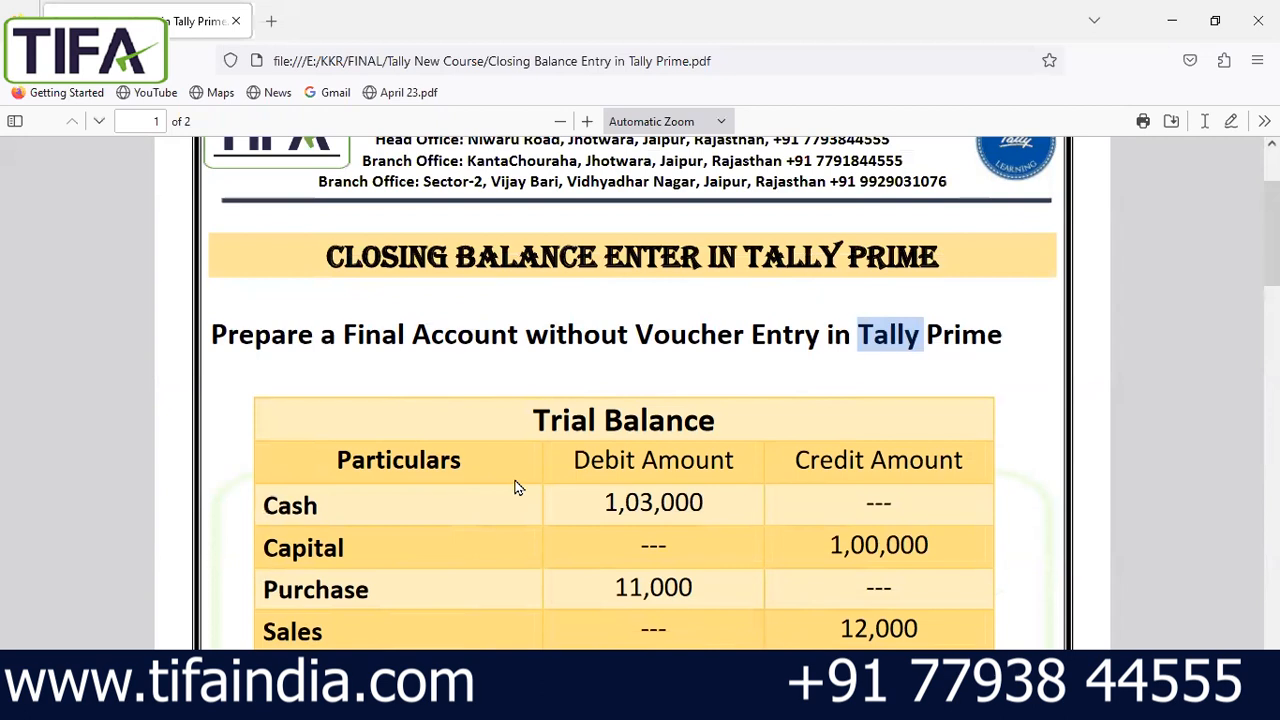
key("alt+Tab")
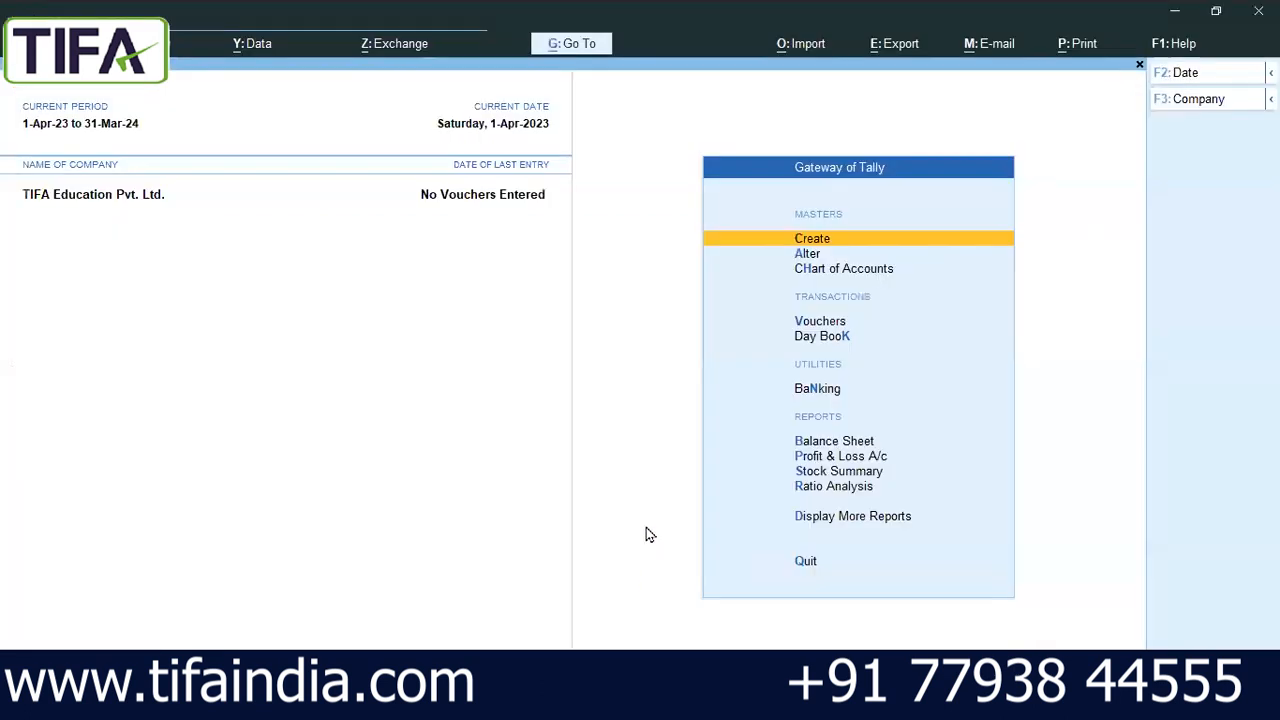
Step: Start a new ledger, check the PDF figures, then abandon the empty ledger form
key("Return")
key("Down")
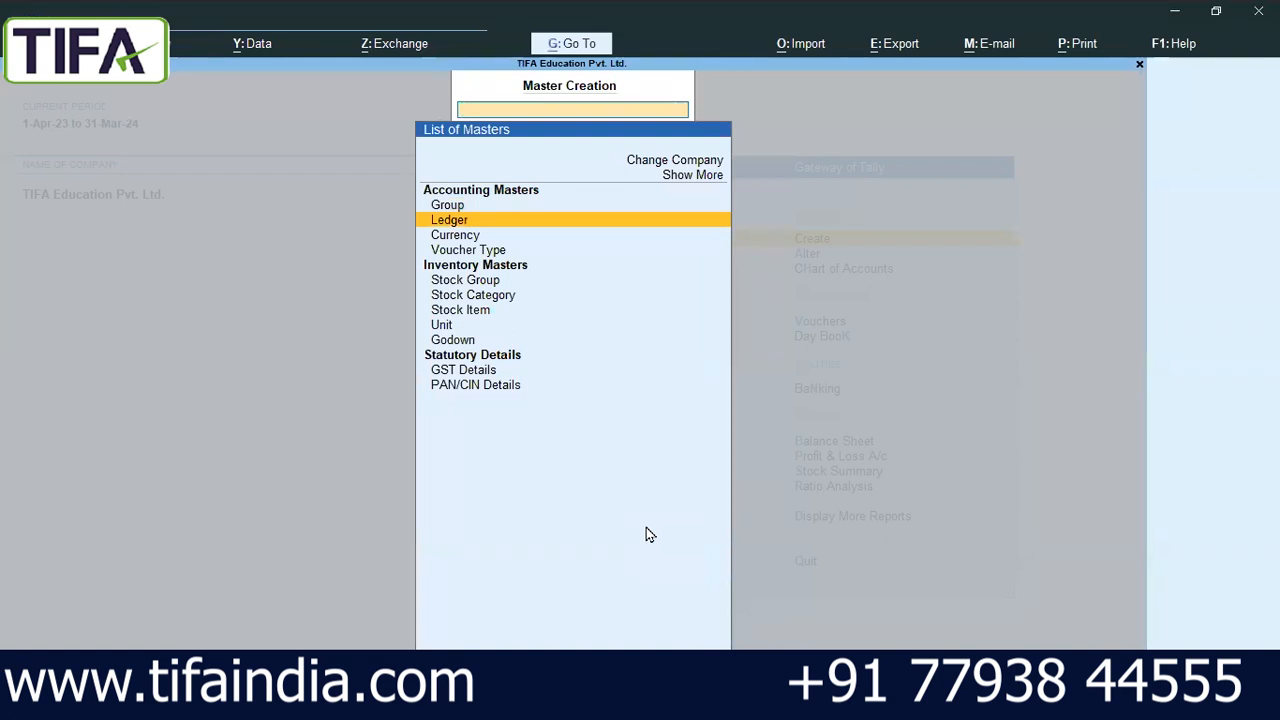
key("Return")
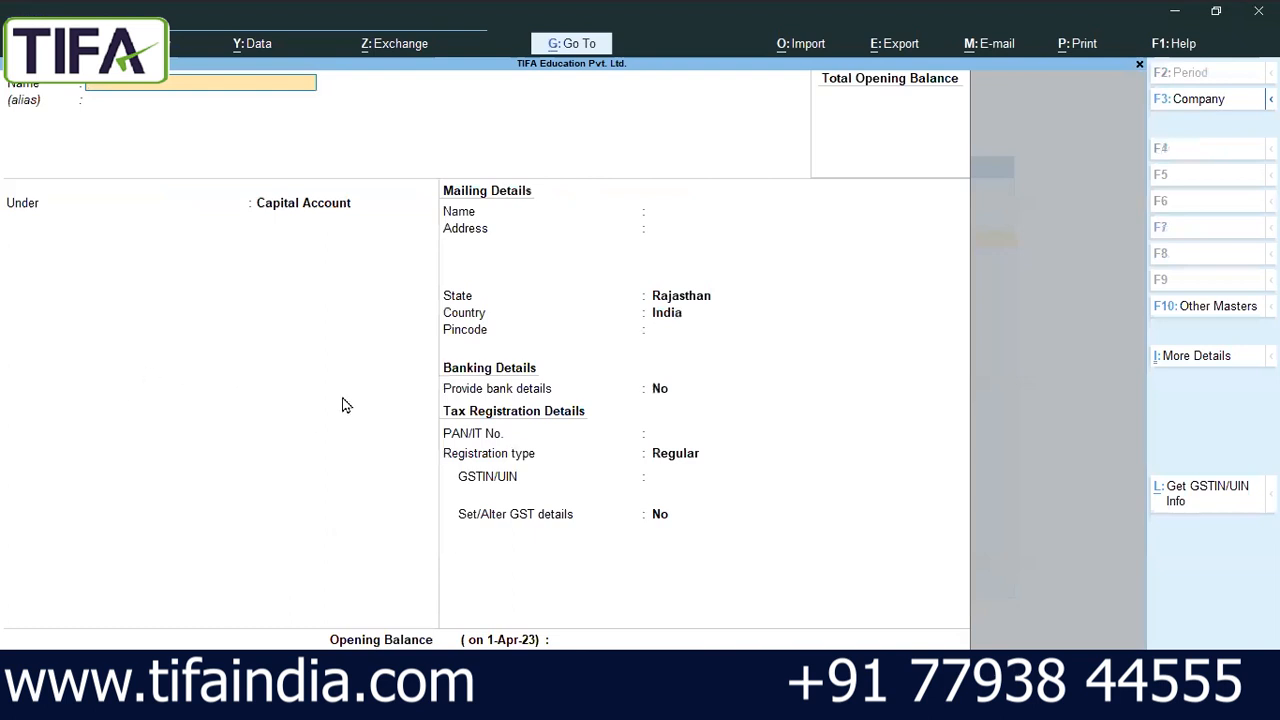
key("alt+Tab")
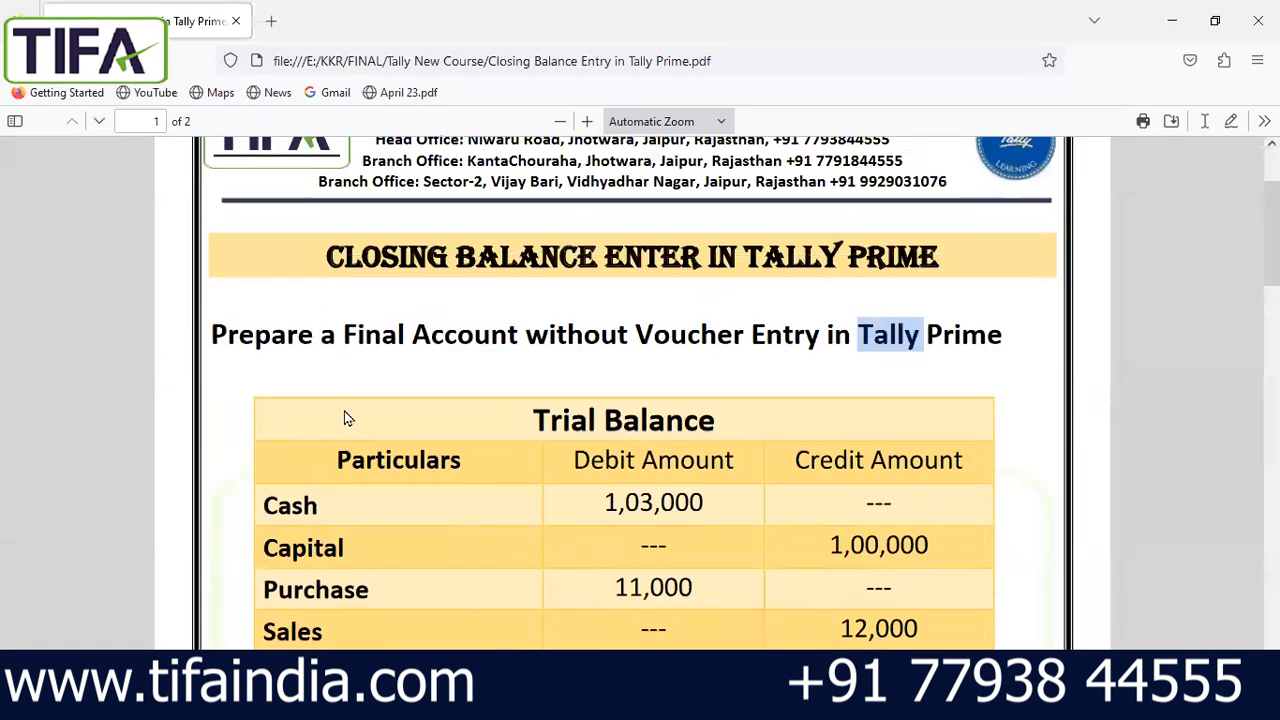
key("alt+Tab")
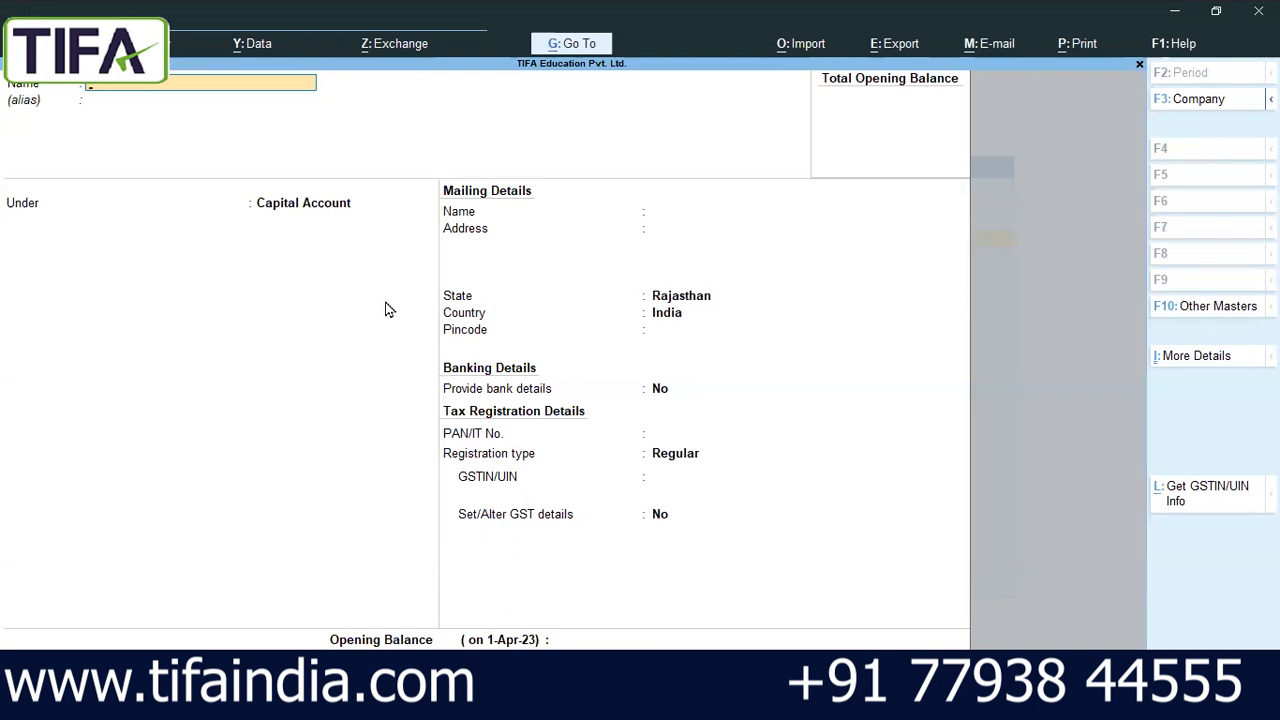
key("Escape")
key("Escape")
Step: Alter the Cash ledger to carry a 1,03,000 Dr opening balance and save it
key("Down")
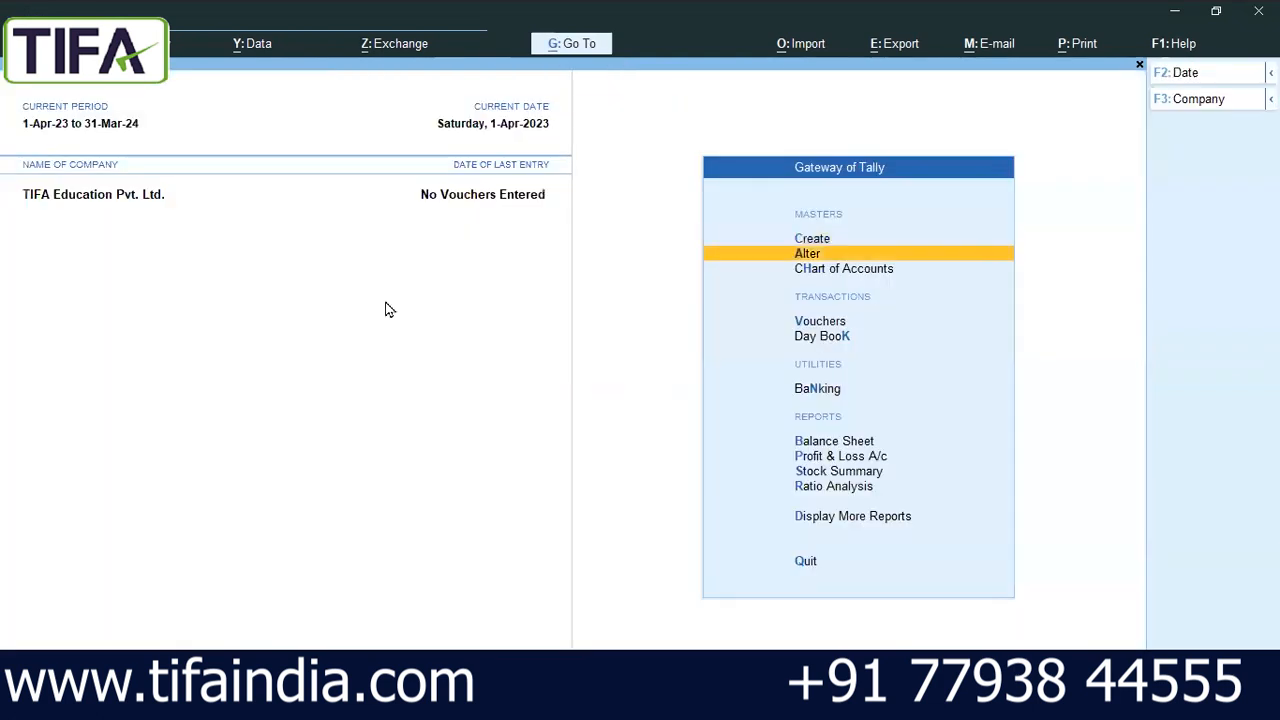
key("Return")
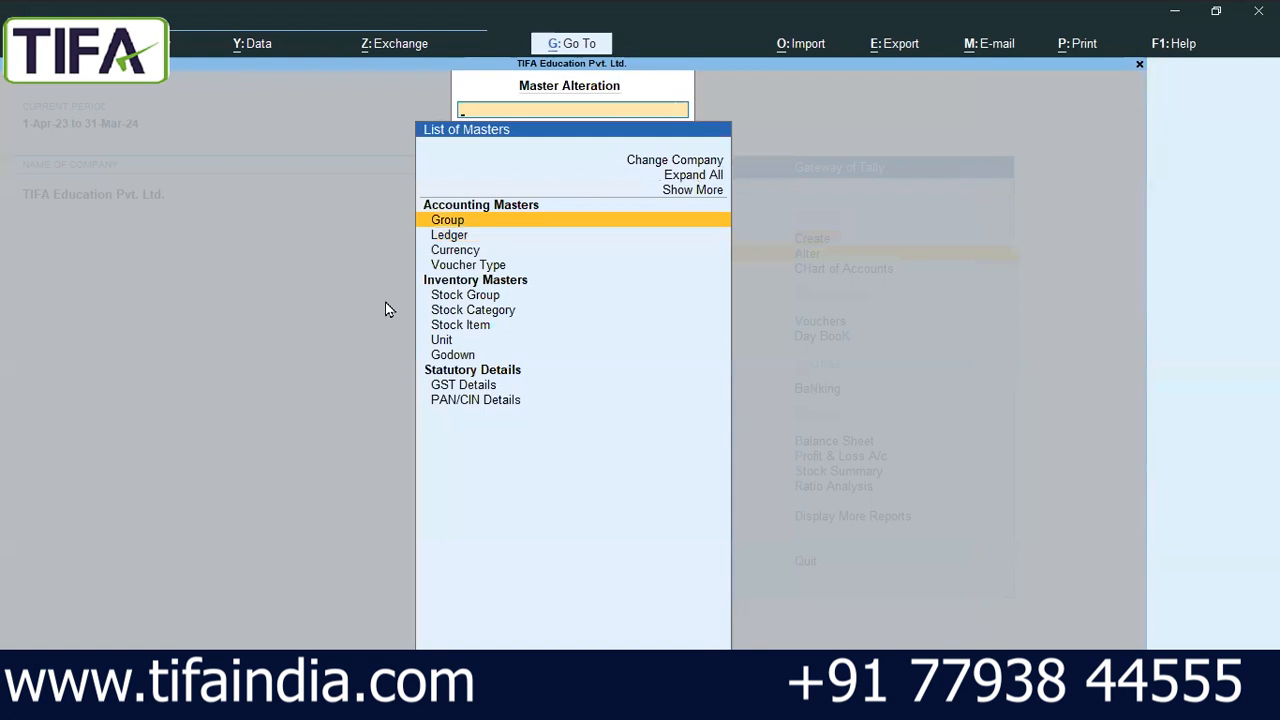
key("Down")
key("Return")
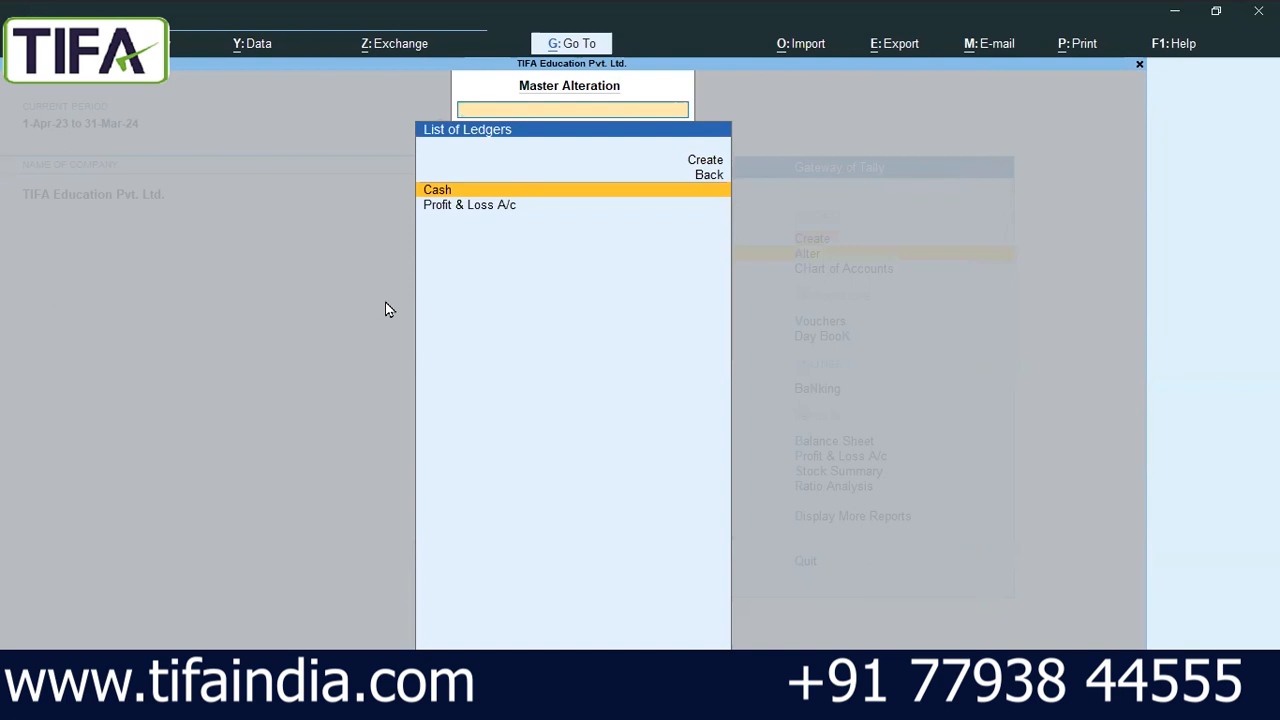
key("Return")
key("Return")
key("Return")
key("Return")
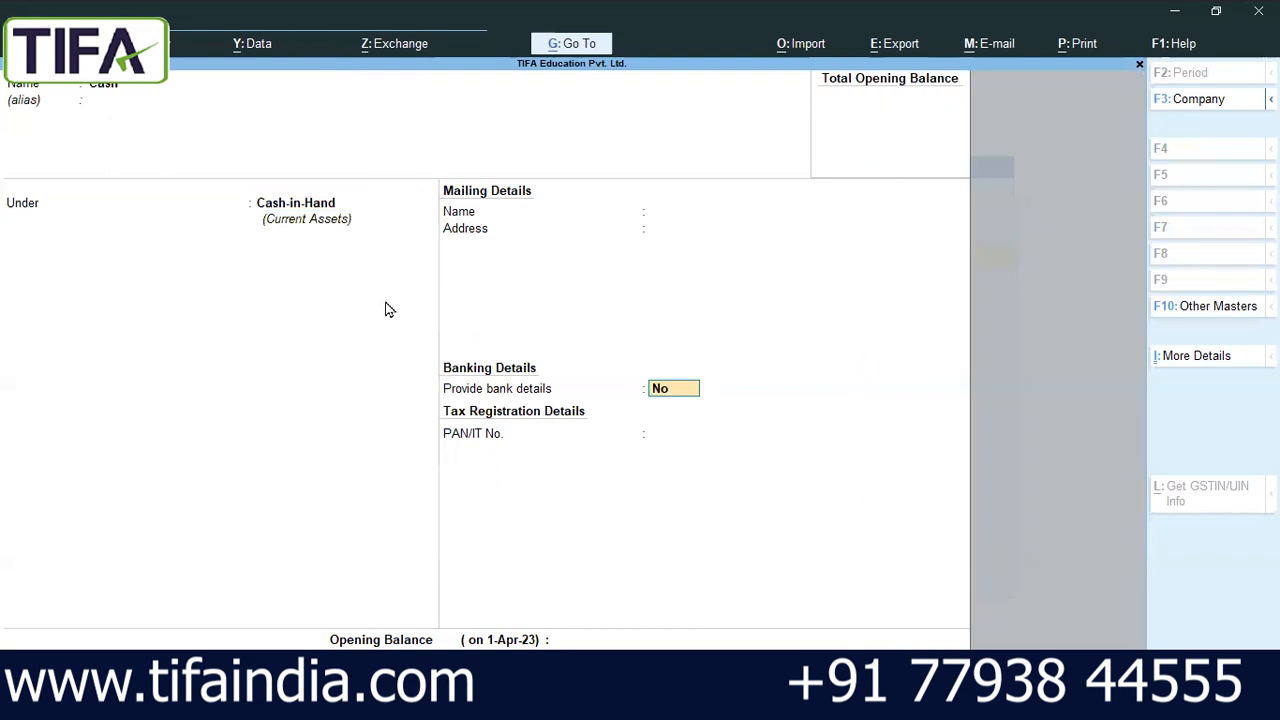
key("Return")
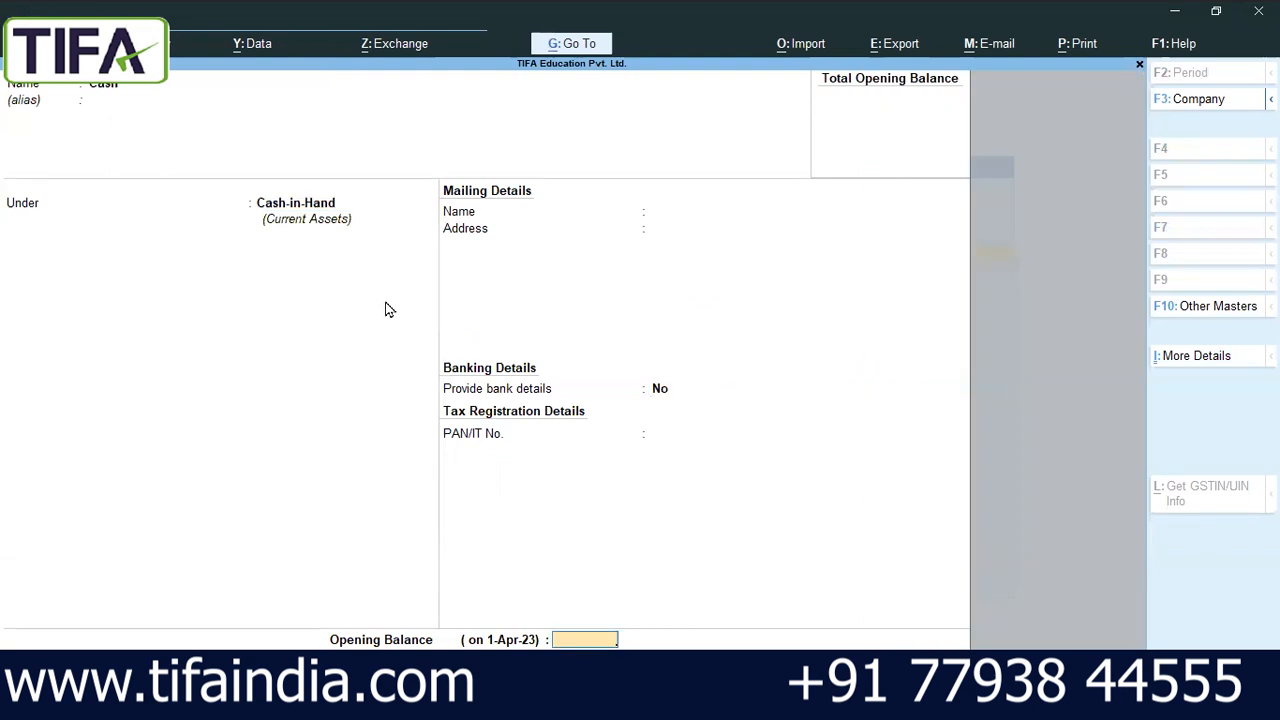
type("103000")
key("Return")
key("alt+Tab")
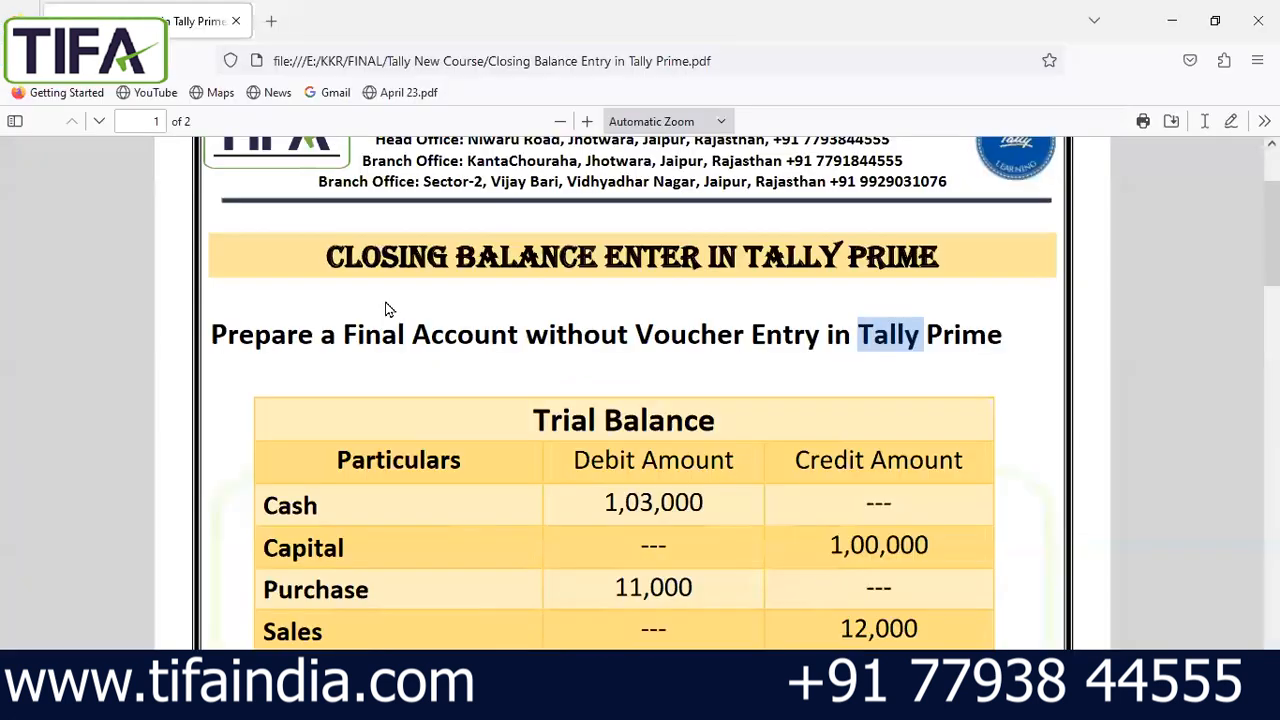
key("alt+Tab")
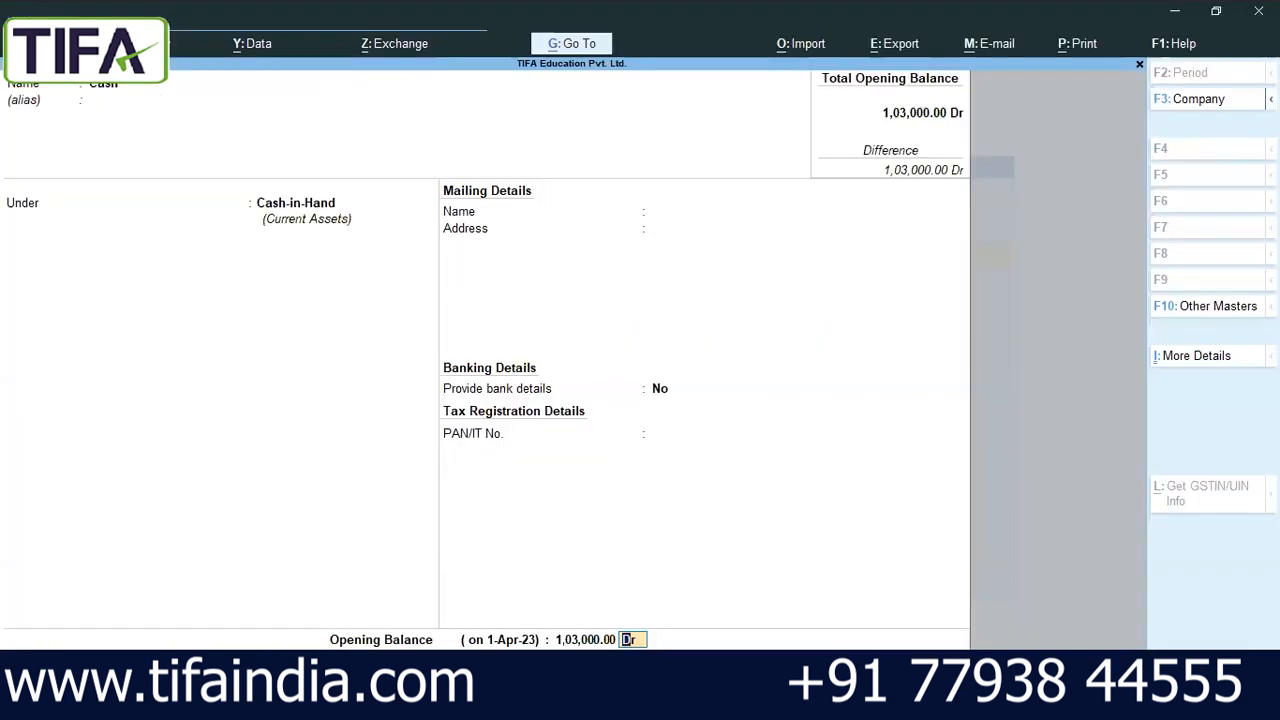
key("Return")
Step: Go back to the main menu and select Ledger under Create
key("Escape")
key("Up")
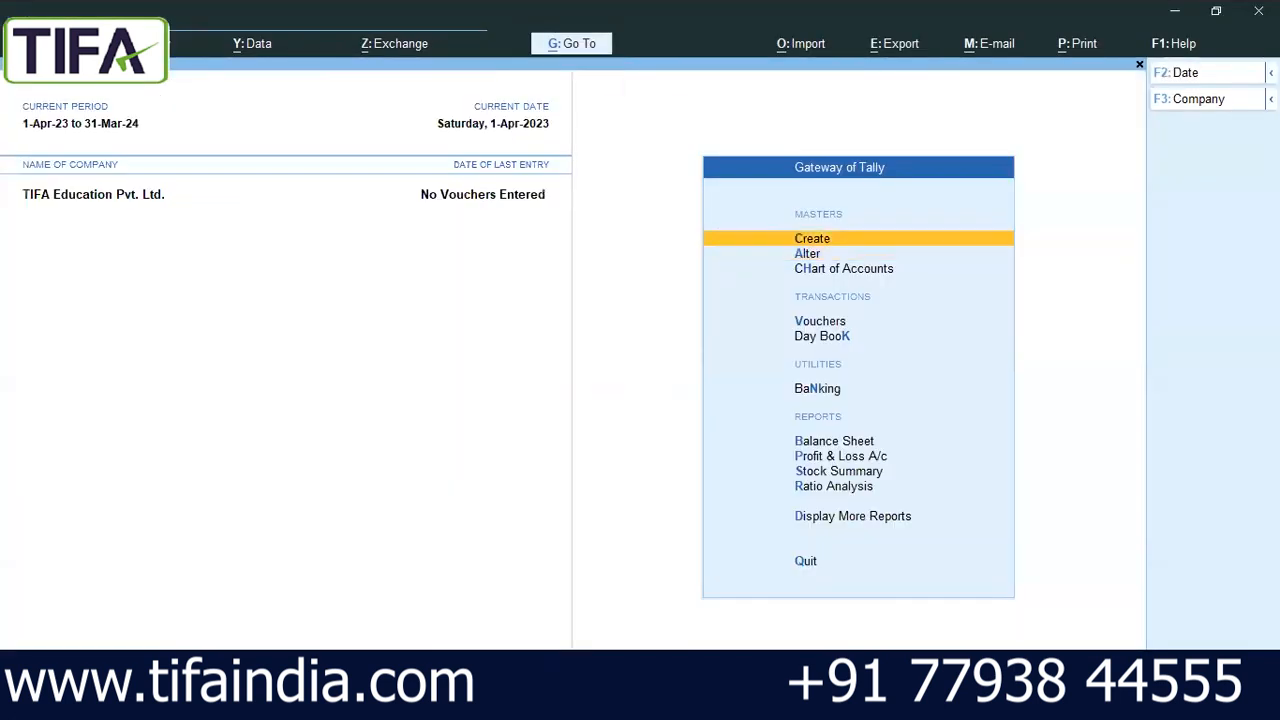
key("Return")
key("Down")
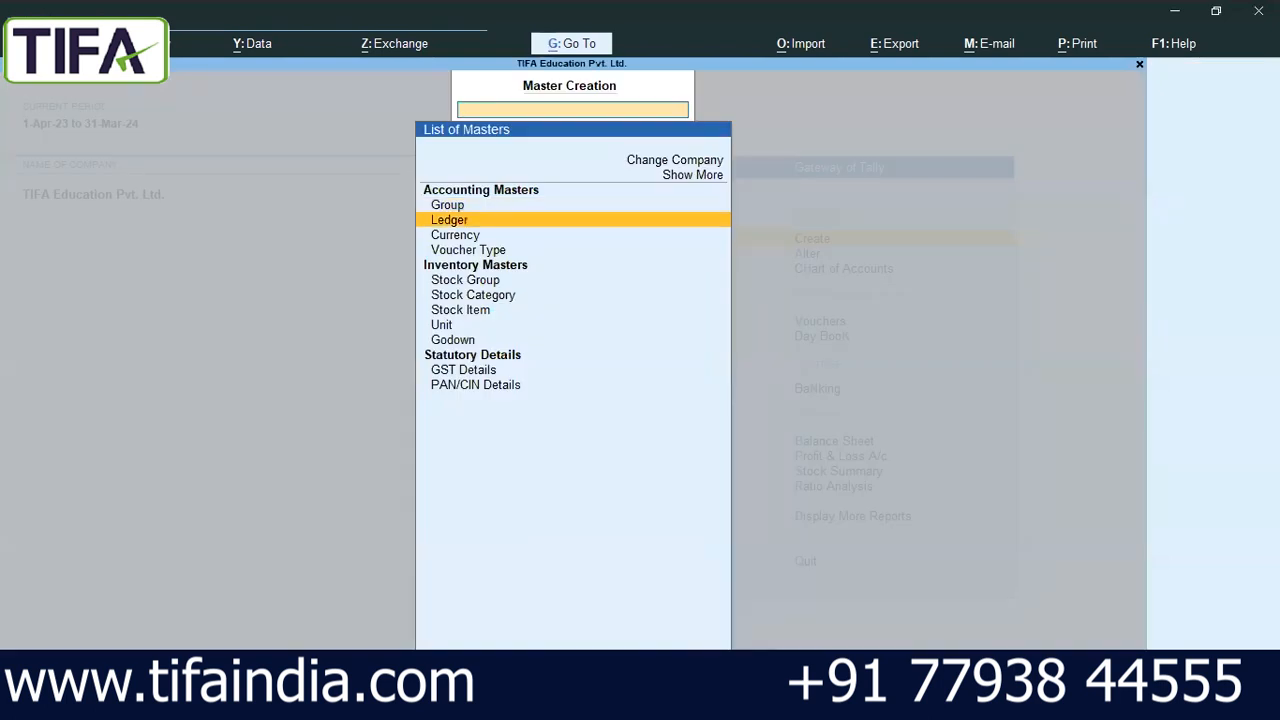
Step: Create the Capital ledger under Capital Account with a 1,00,000 Cr opening balance
key("Return")
type("Capital")
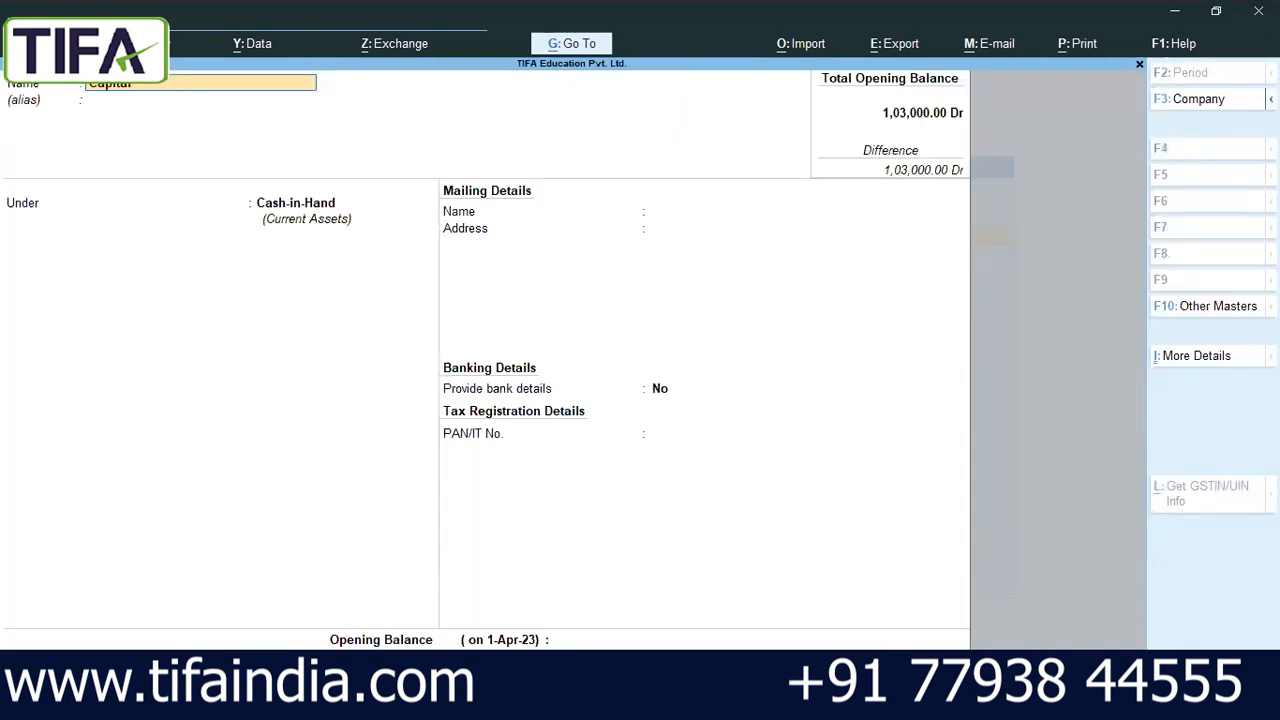
key("Return")
type("ca")
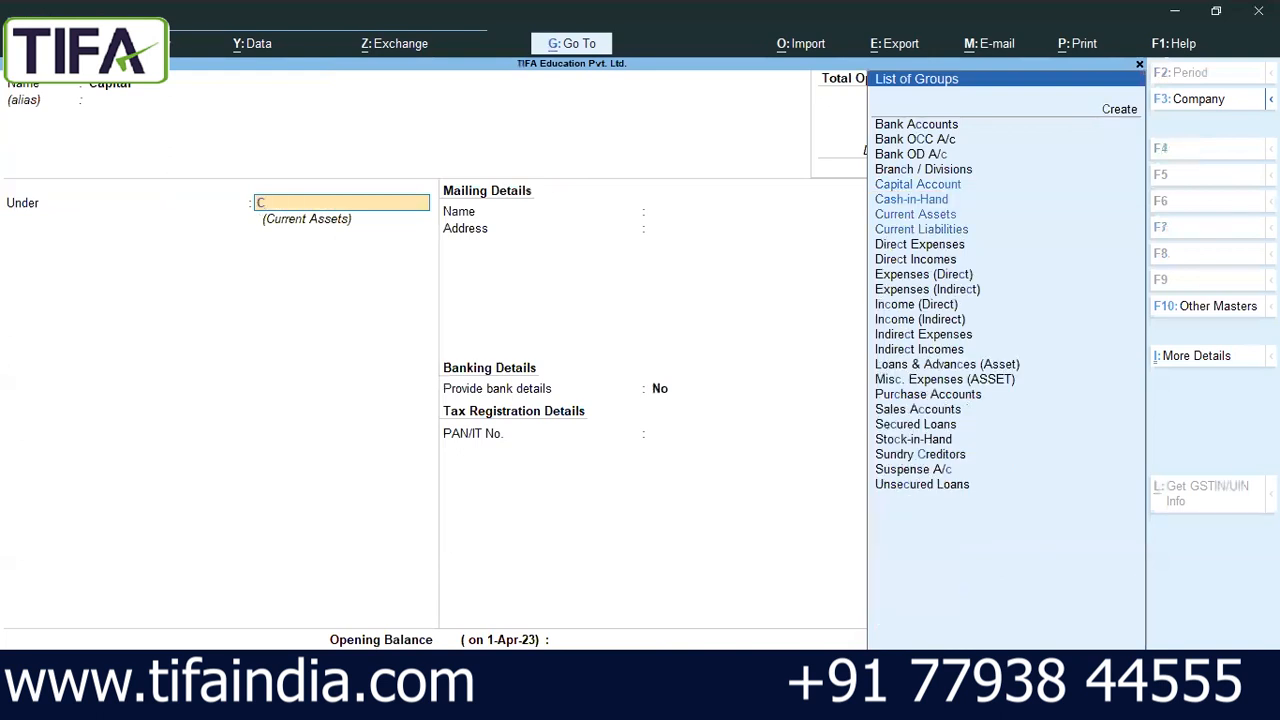
key("Return")
key("Return")
key("Return")
key("Return")
key("Return")
key("Return")
key("Return")
key("Return")
key("Return")
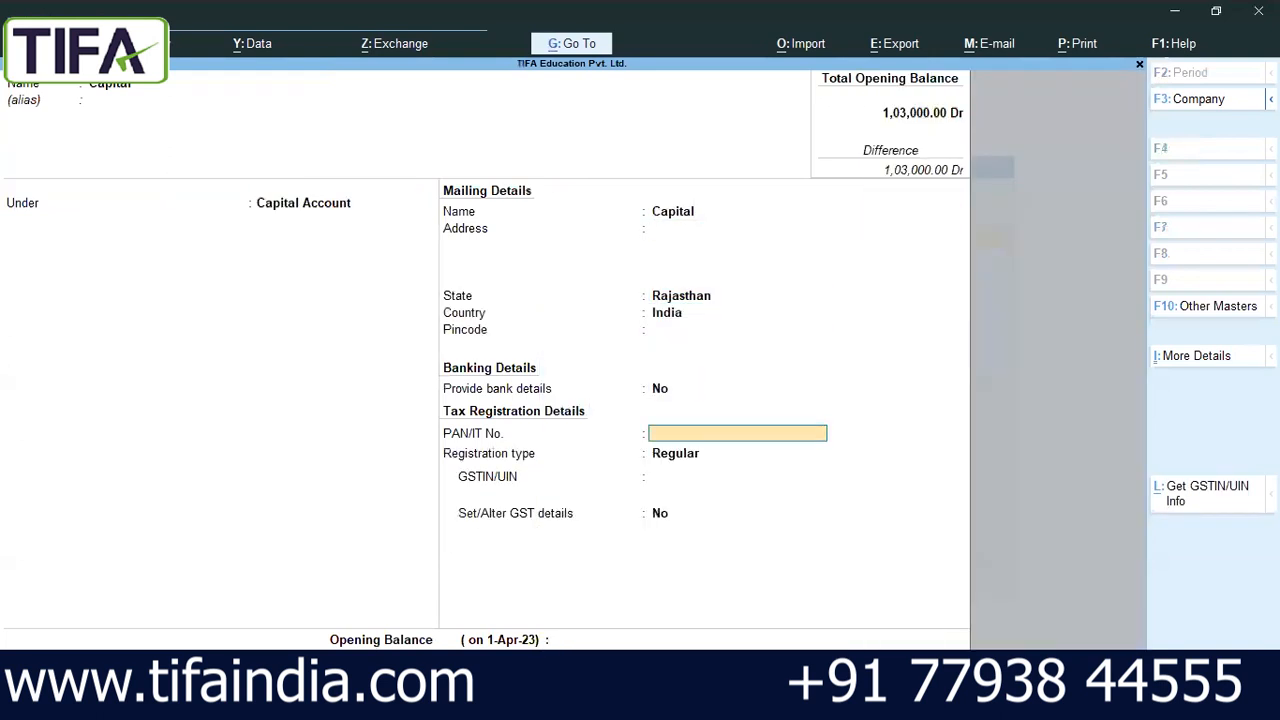
key("Return")
key("alt+Tab")
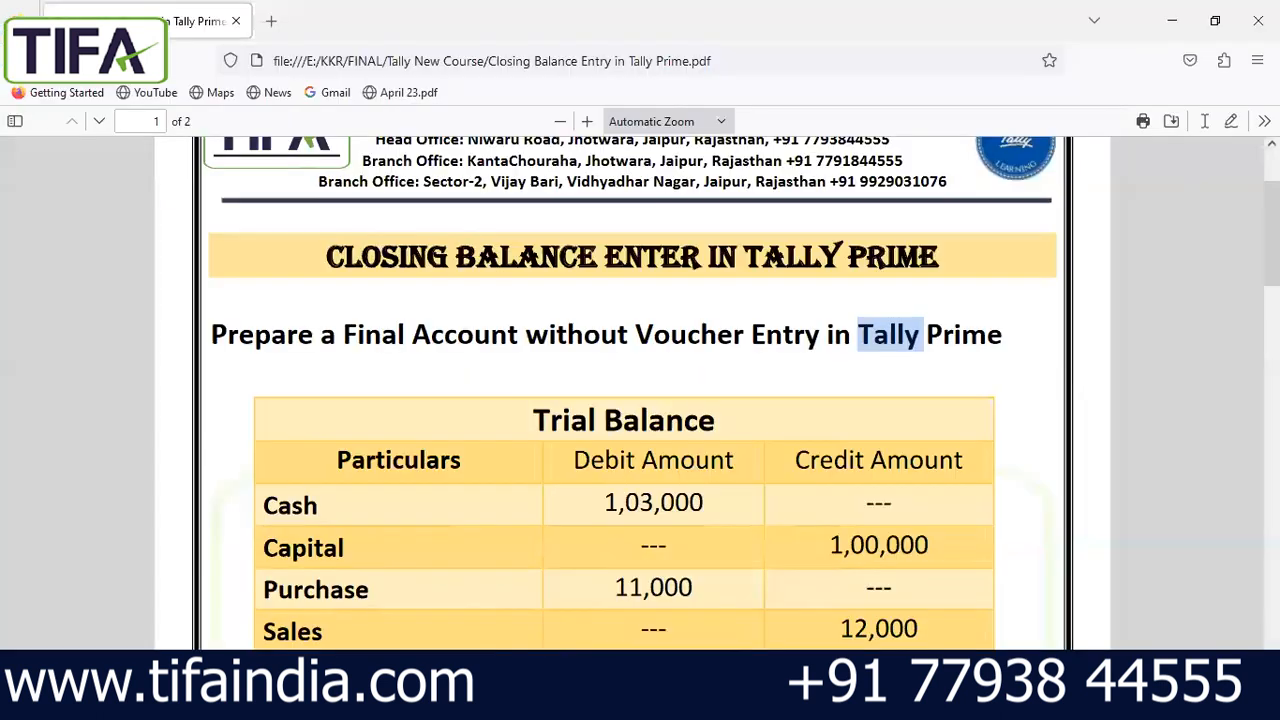
key("alt+Tab")
type("1,00,000")
key("Return")
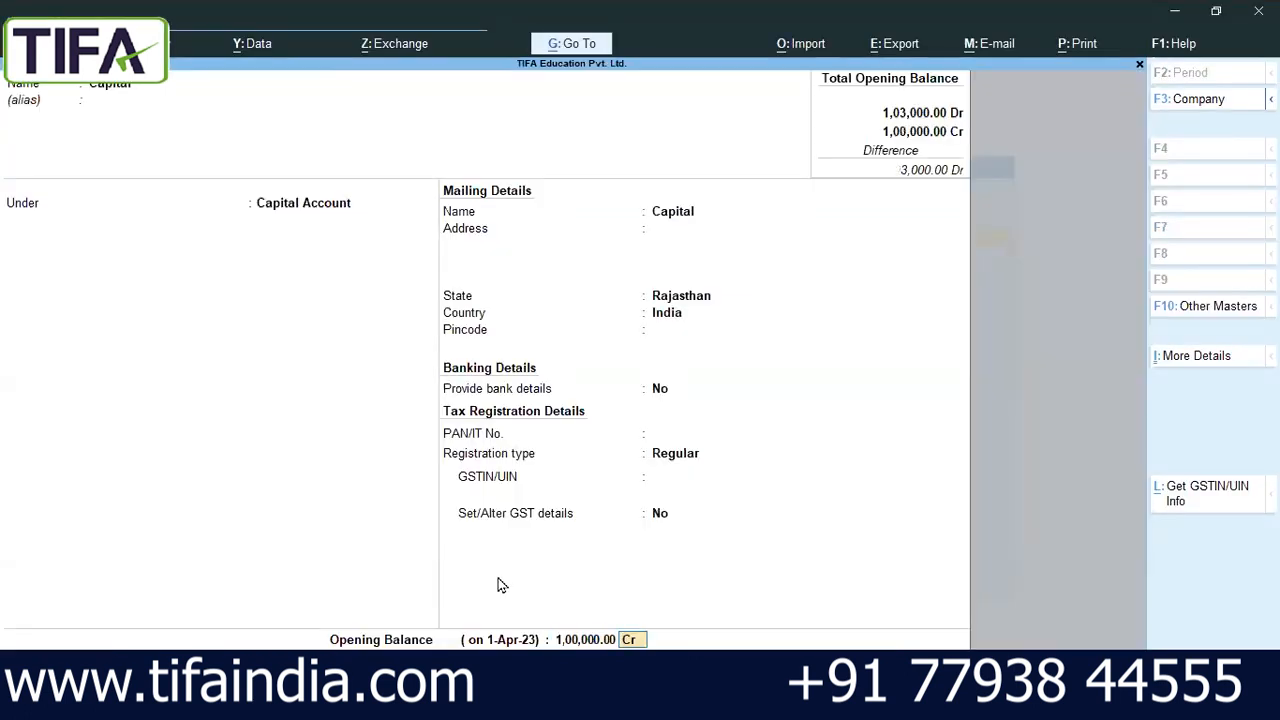
key("Return")
key("Return")
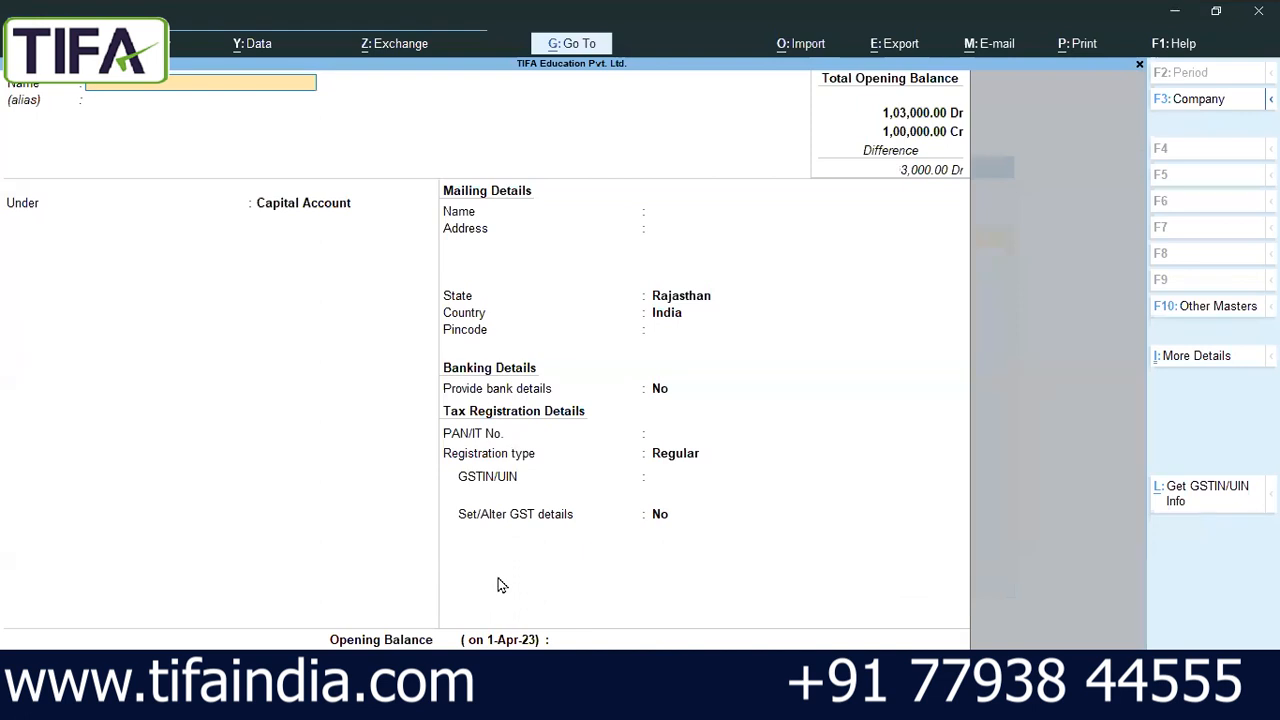
Step: Create the Purchase ledger under Purchase Accounts with an 11,000 Dr opening balance
key("alt+Tab")
scroll(500, 583, "down", 5)
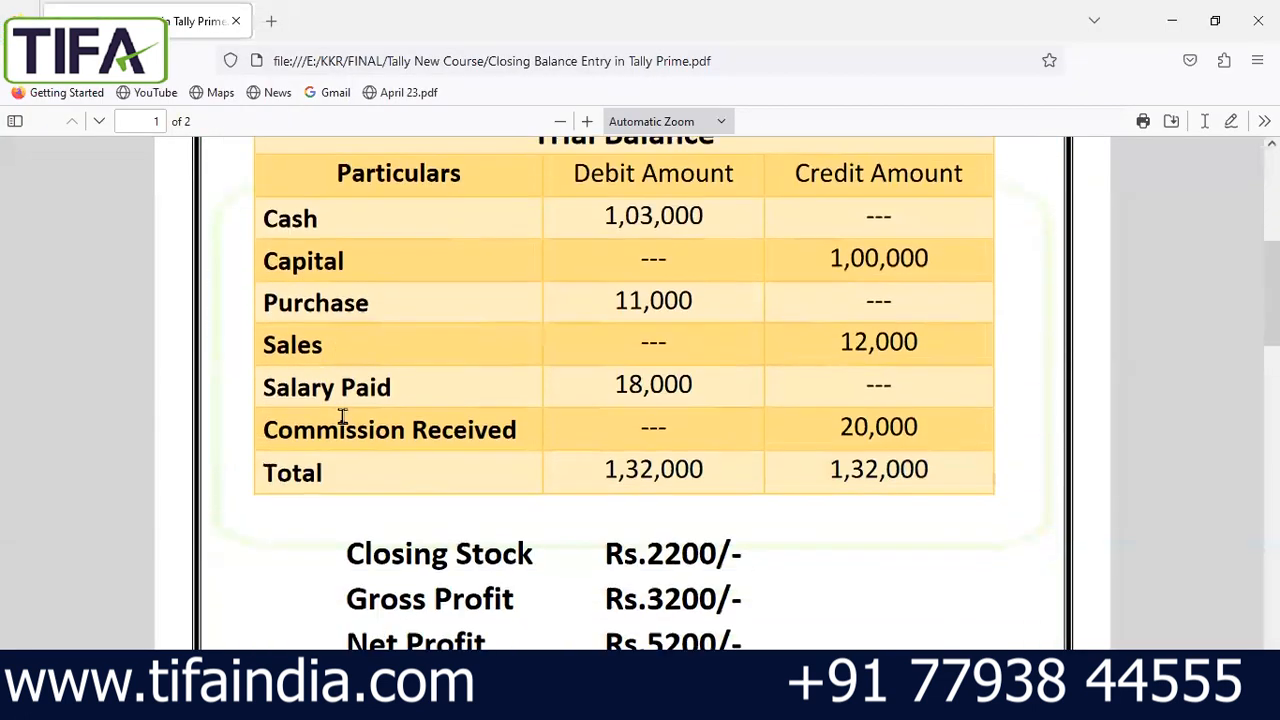
key("alt+Tab")
type("Purchase")
key("Return")
type("P")
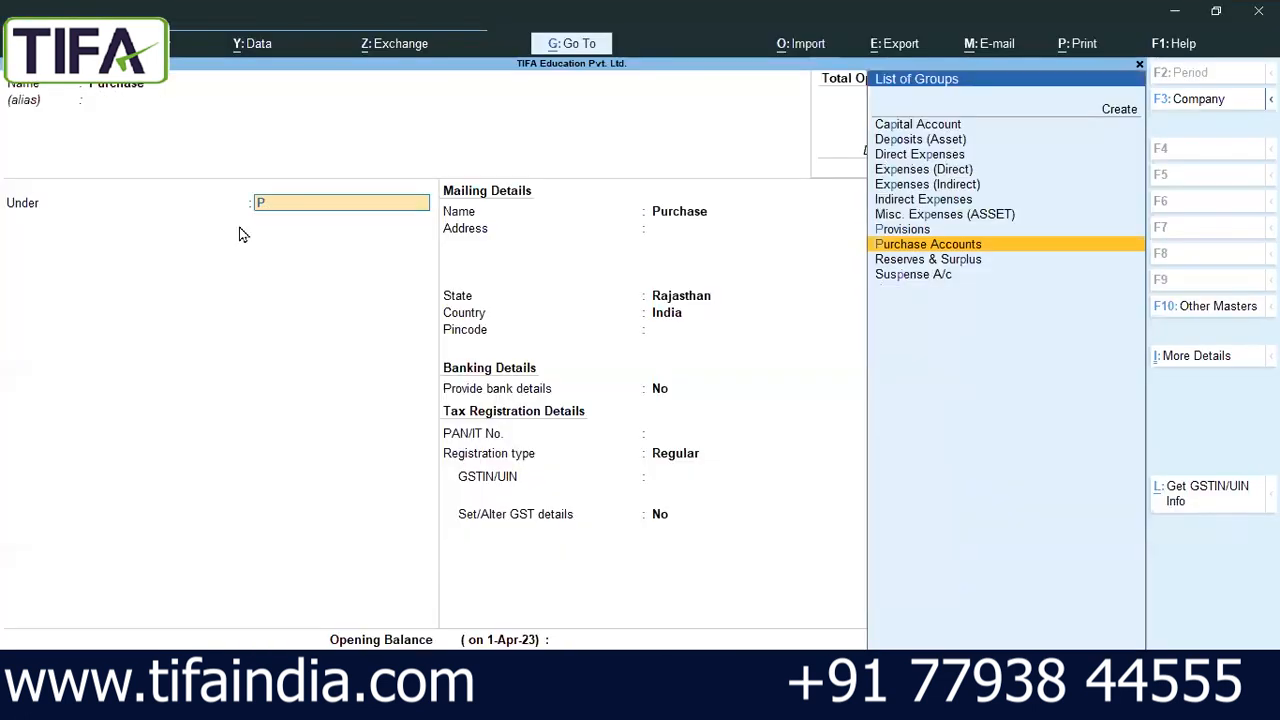
key("Return")
key("Return")
key("Return")
key("Return")
key("Return")
key("Return")
key("alt+Tab")
key("alt+Tab")
type("11000")
key("Return")
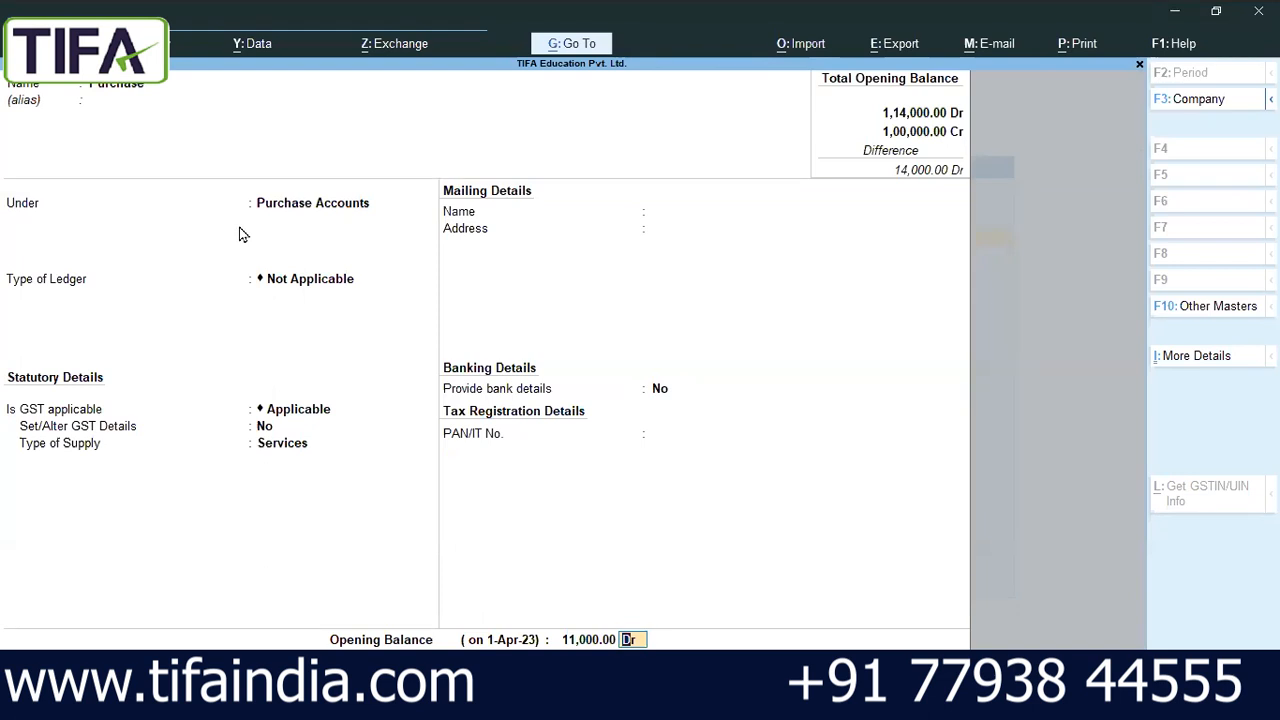
Step: Create the Sales ledger under Sales Accounts with a 12,000 Cr opening balance
key("Return")
key("Return")
type("Sales")
key("Return")
key("Return")
type("S")
key("Return")
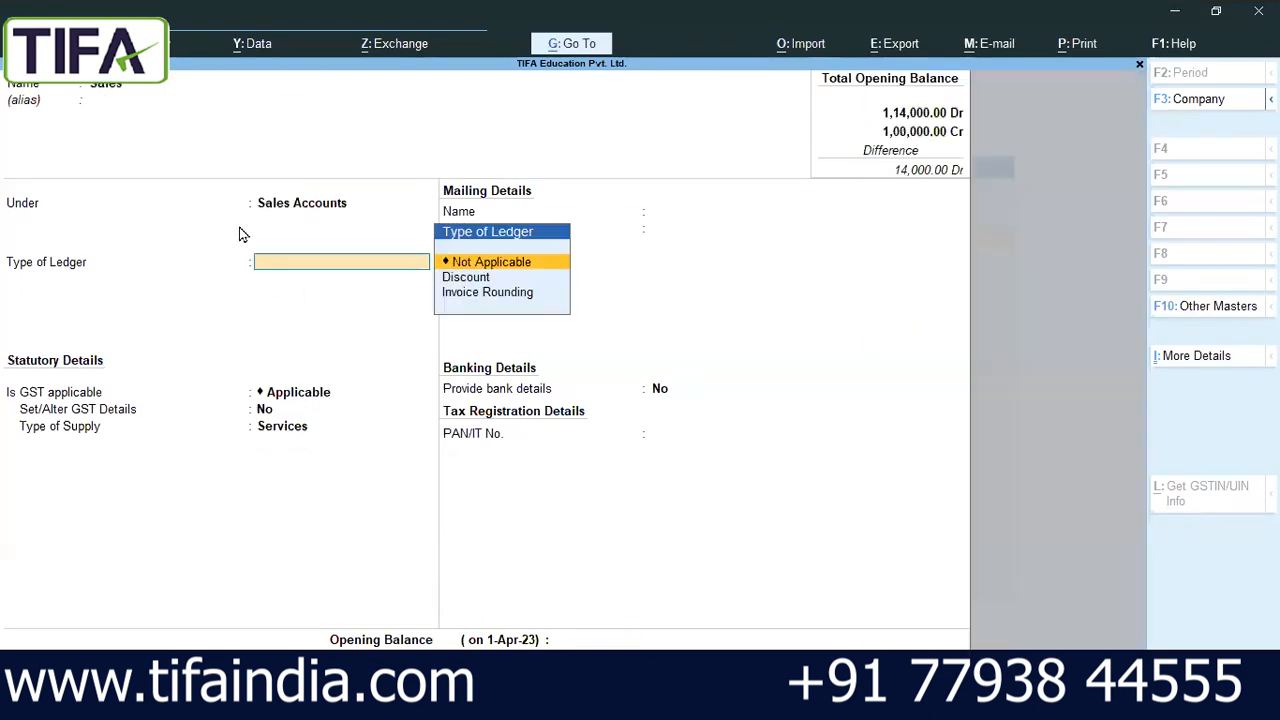
key("Return")
key("Escape")
type("120000.00")
key("Return")
key("alt+Tab")
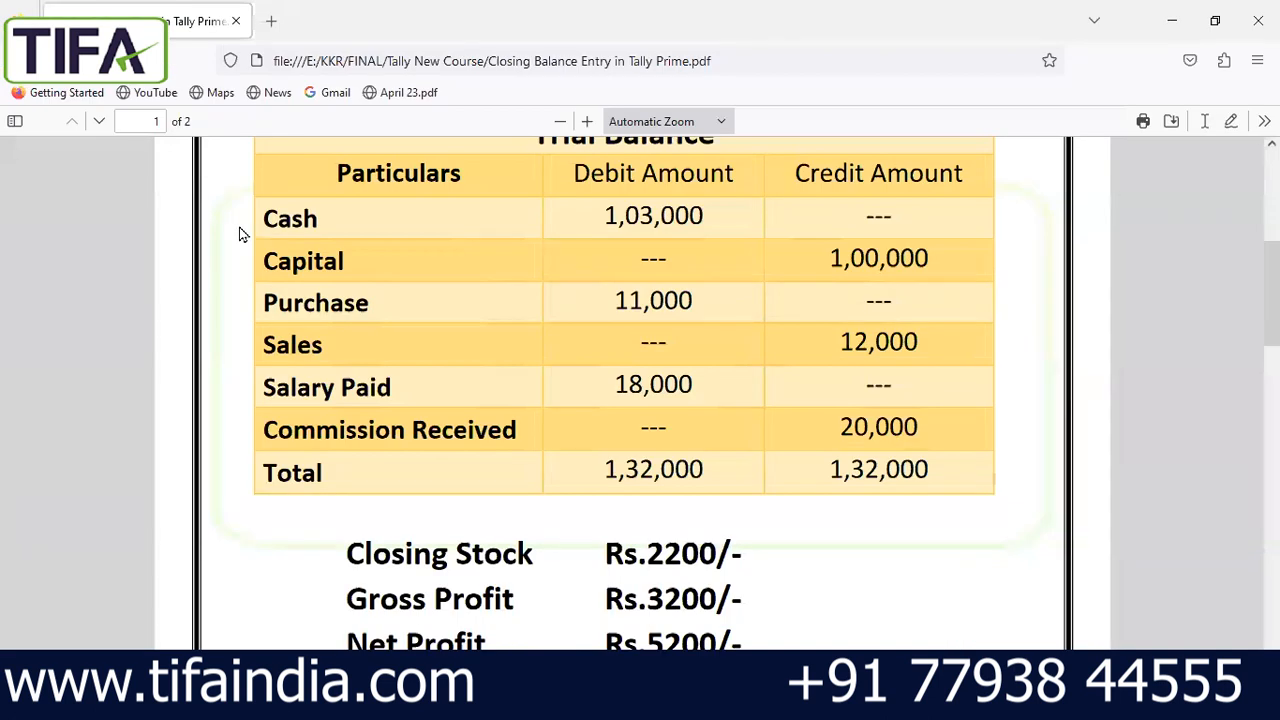
key("alt+Tab")
Step: Create Commission Received under Indirect Incomes with a 20,000 Cr opening balance
type("Commission Received")
key("Return")
key("Return")
type("i")
key("Down")
key("Return")
key("Return")
key("Return")
key("Return")
key("Return")
Step: Start the Salary Paid ledger under Indirect Expenses
key("Return")
type("20000")
key("Return")
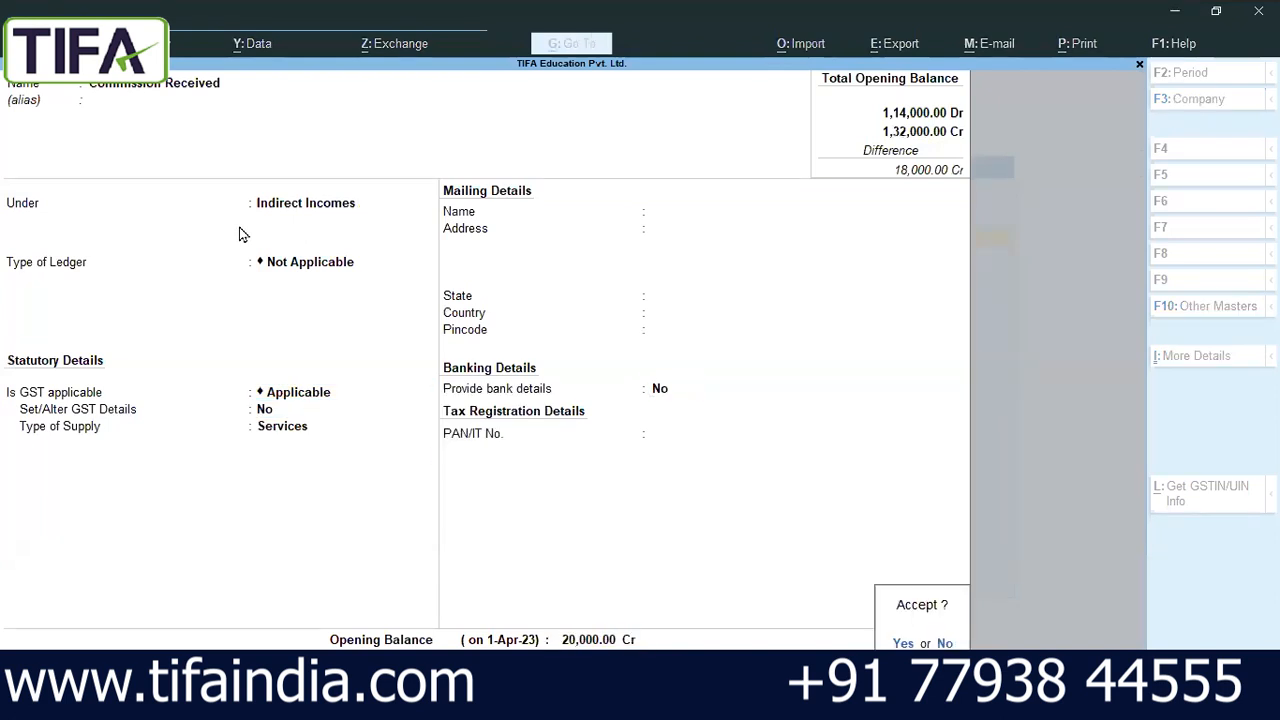
key("Return")
type("Salary Paid")
key("Return")
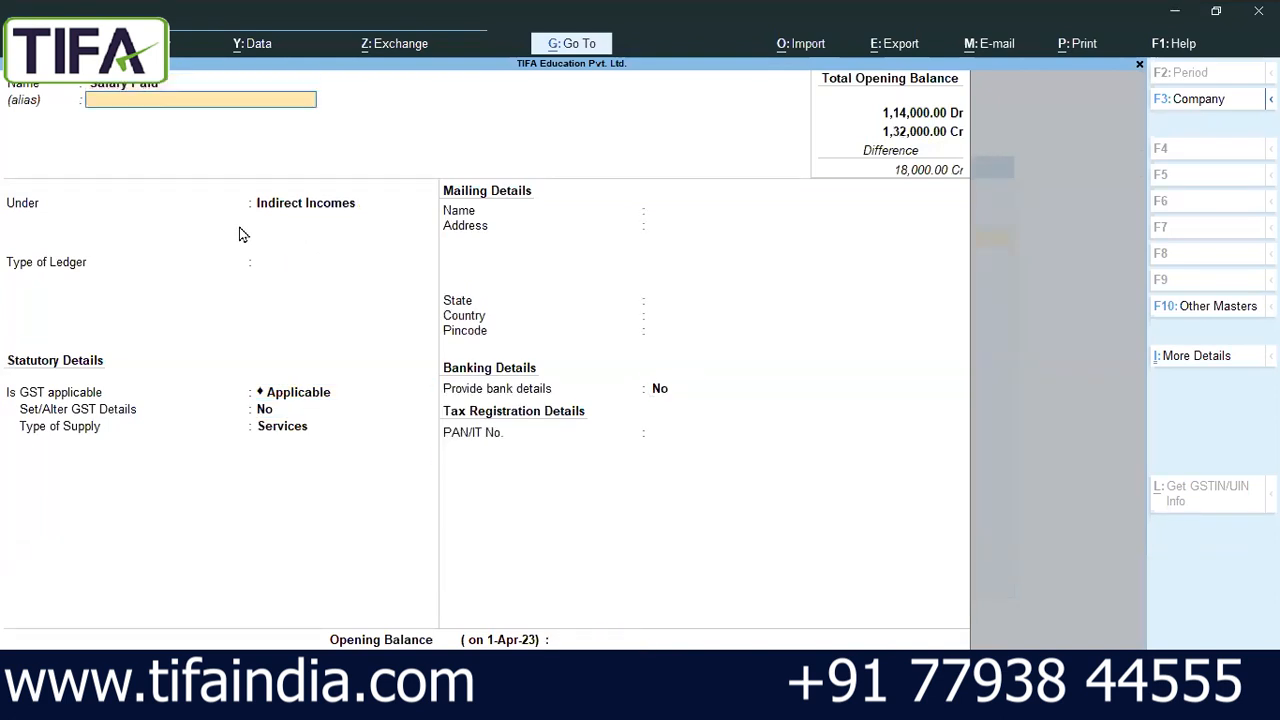
key("Return")
key("Up")
key("Return")
key("Return")
key("Return")
key("Return")
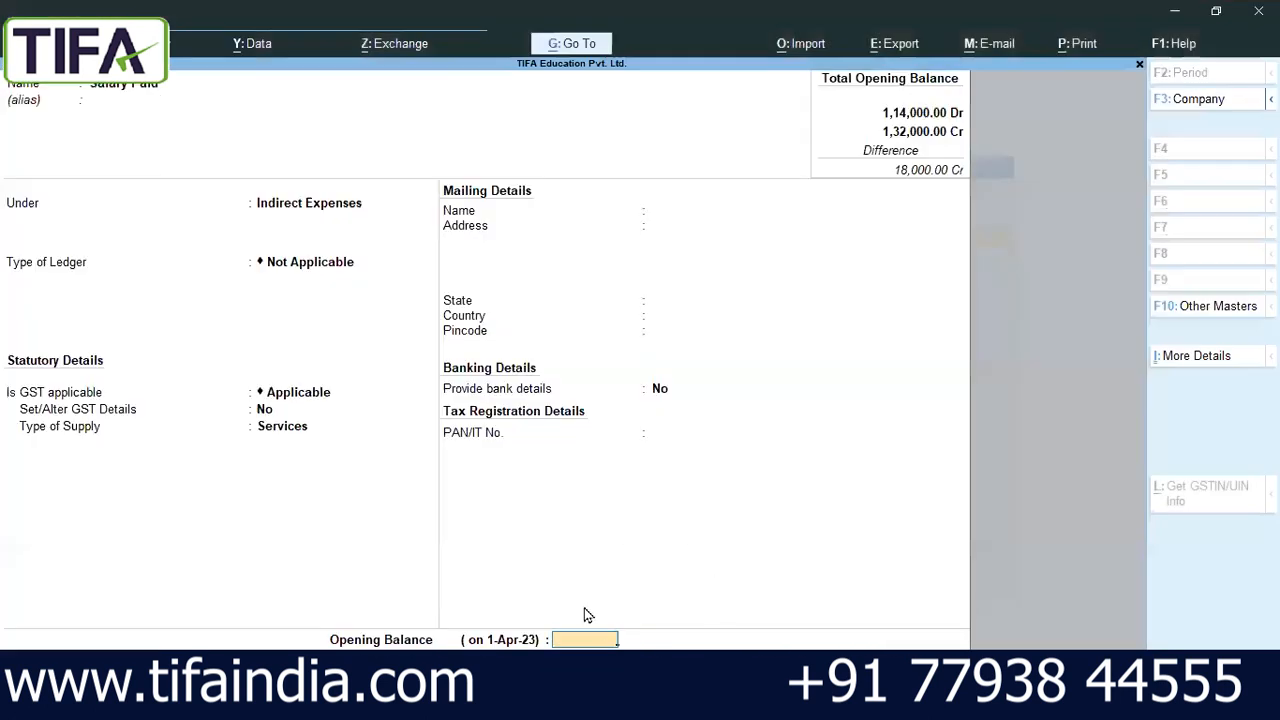
Step: Save the Salary Paid ledger with an 18,000 Dr opening balance
type("18000")
key("Return")
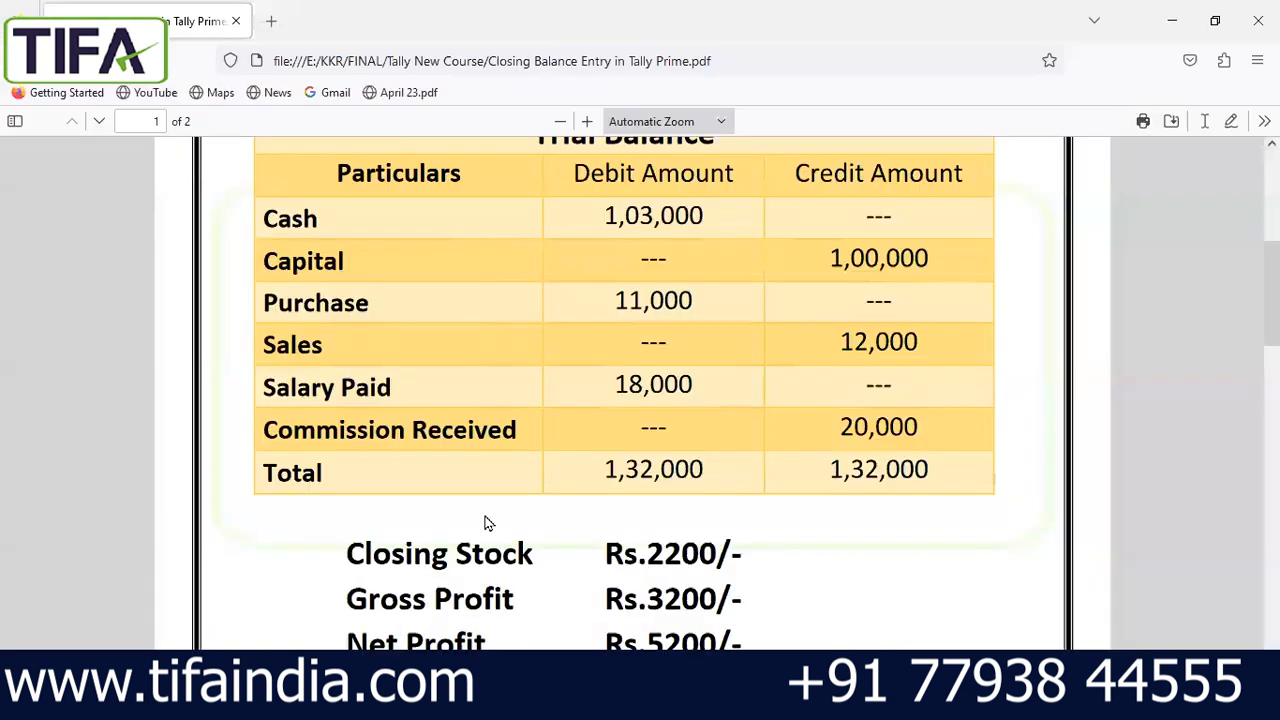
scroll(571, 423, "up", 2)
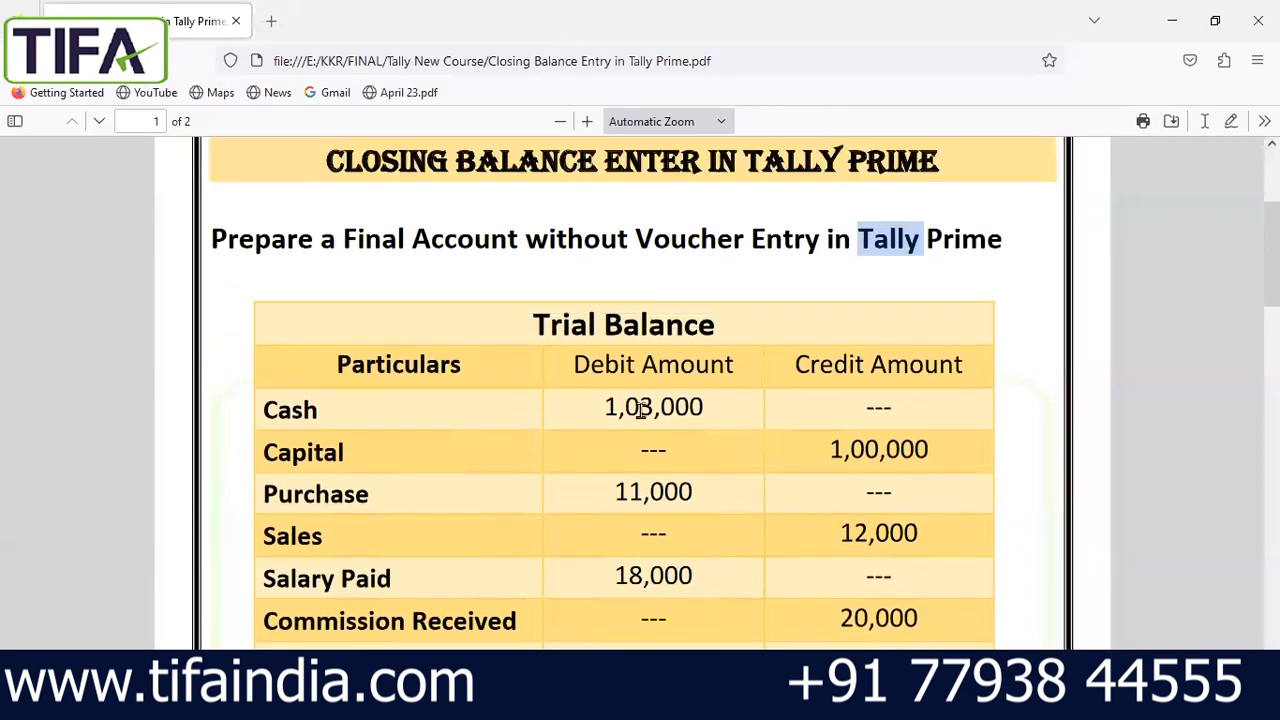
scroll(583, 400, "down", 1)
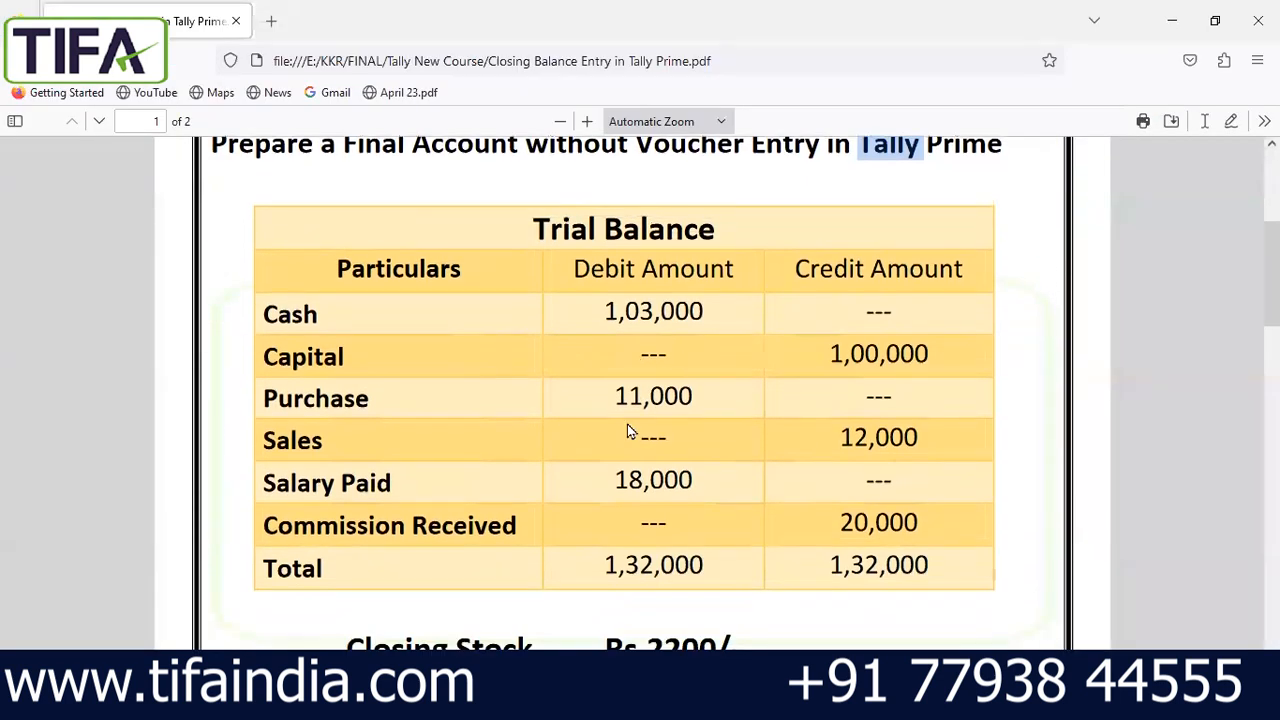
scroll(640, 483, "down", 2)
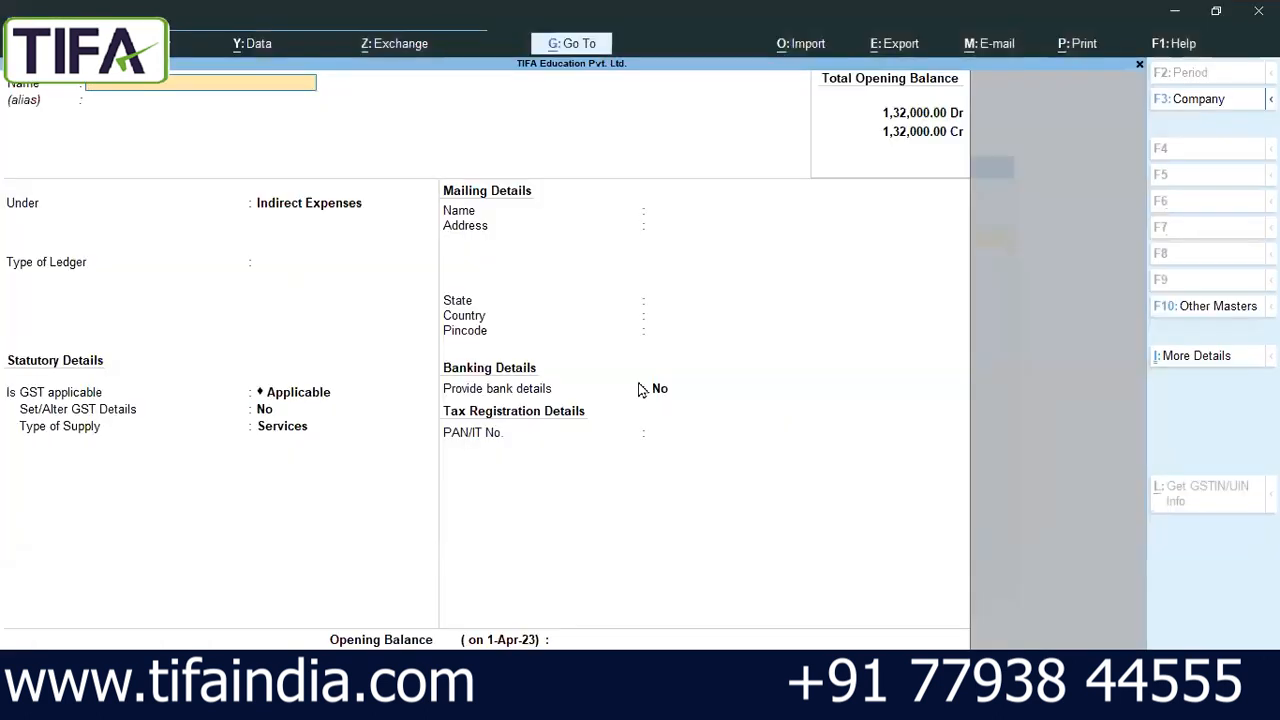
Step: Open the Profit & Loss account in detailed view showing individual ledgers
key("Escape")
key("Escape")
key("Down")
key("Down")
key("Down")
key("Down")
key("Down")
key("Down")
key("Down")
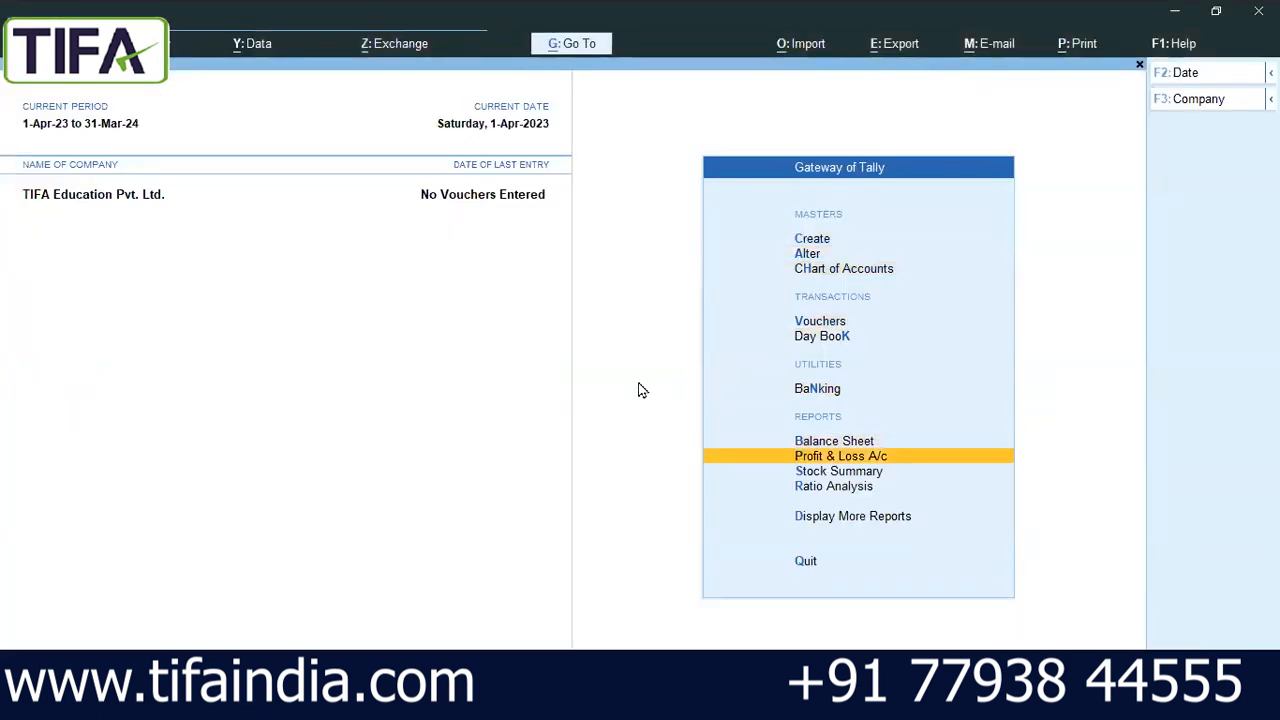
key("Return")
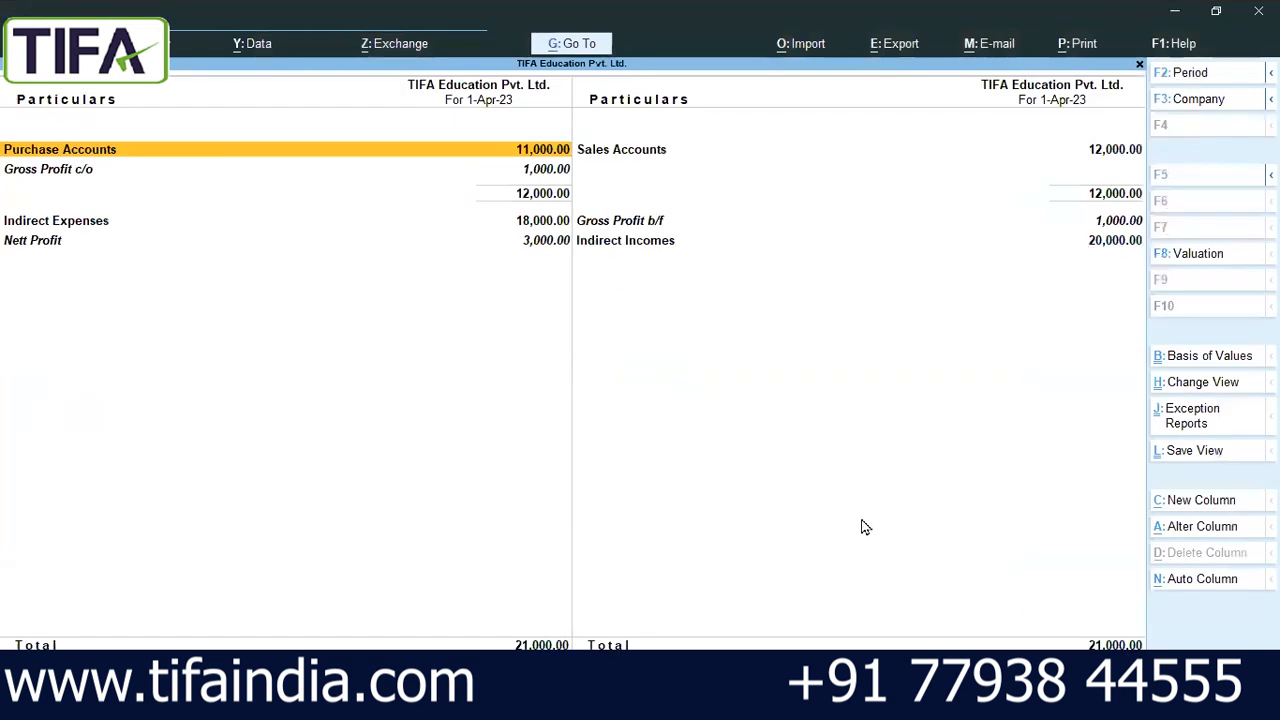
key("alt")
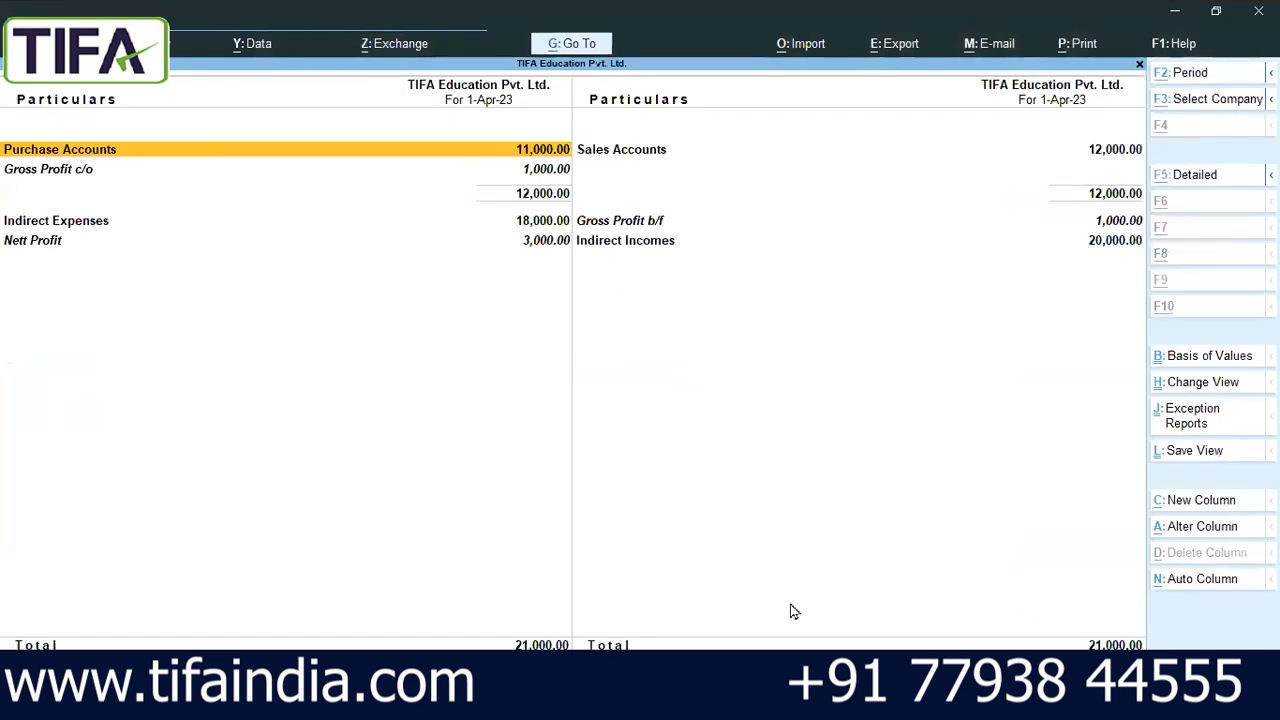
key("alt+F5")
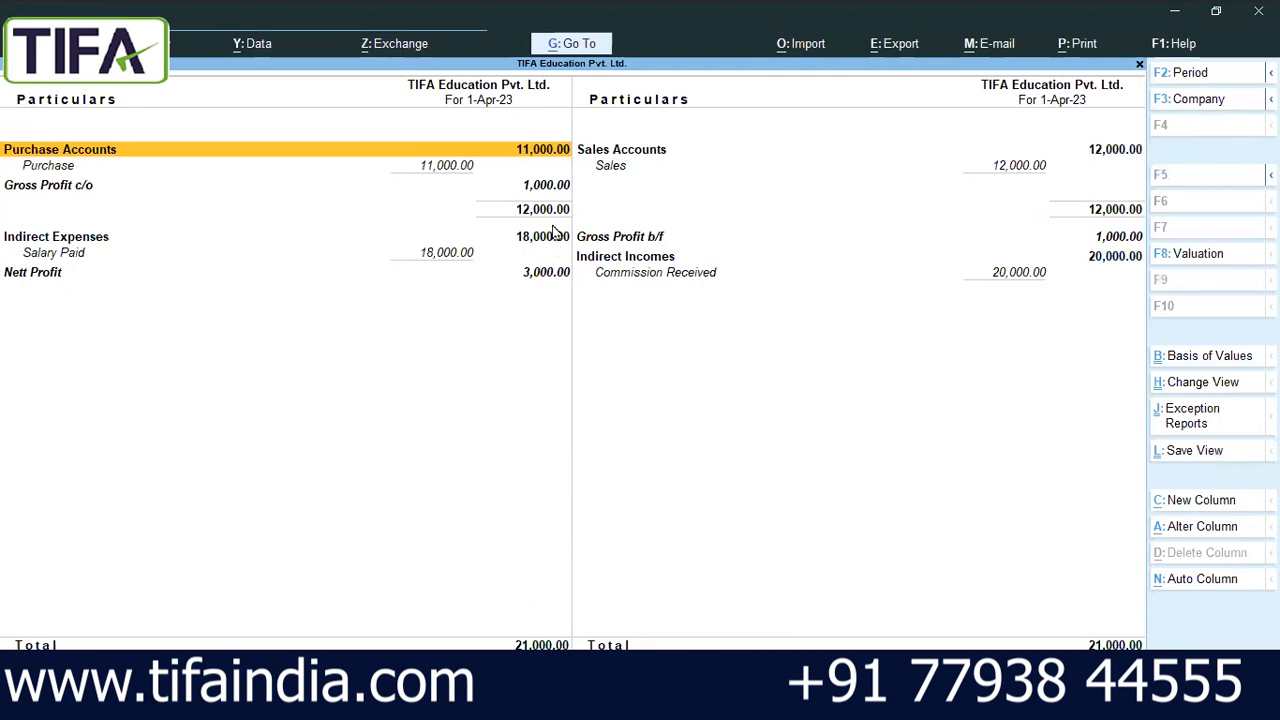
Step: Compare the Profit & Loss figures (Nett Profit 3,000) with the trial balance PDF, then close the report
key("alt+Tab")
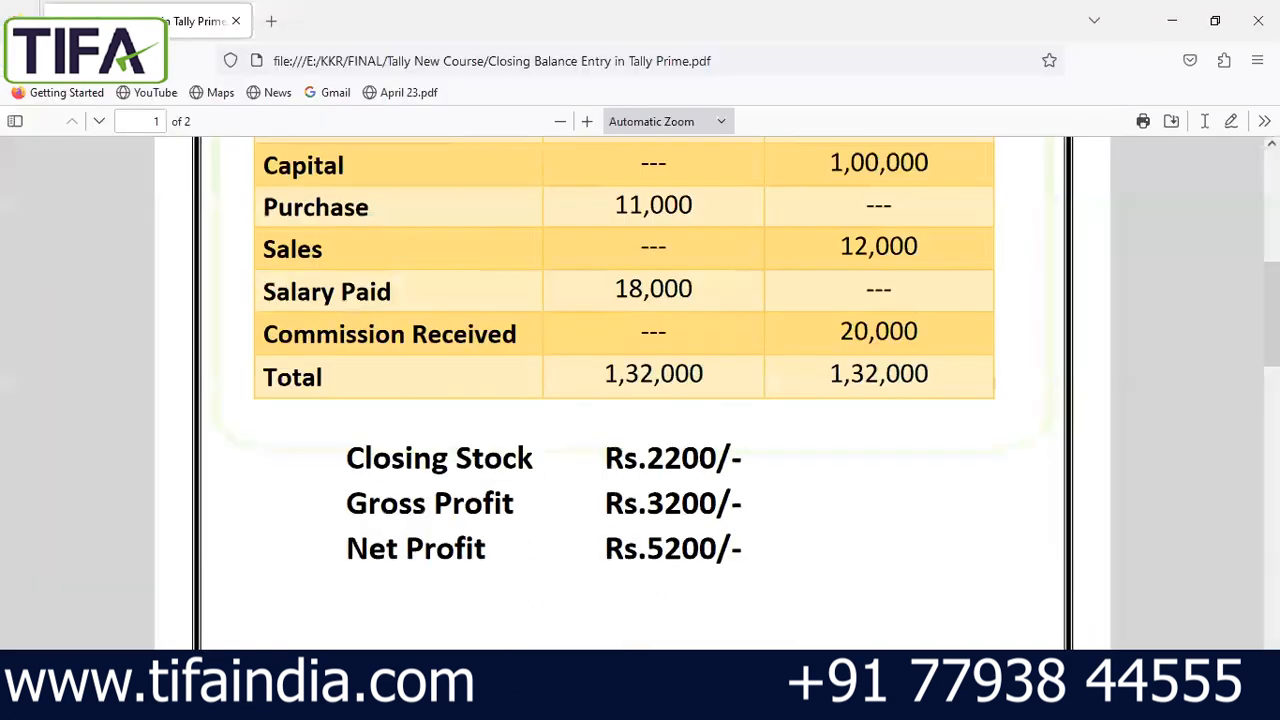
key("alt+Tab")
key("alt+Tab")
key("alt+Tab")
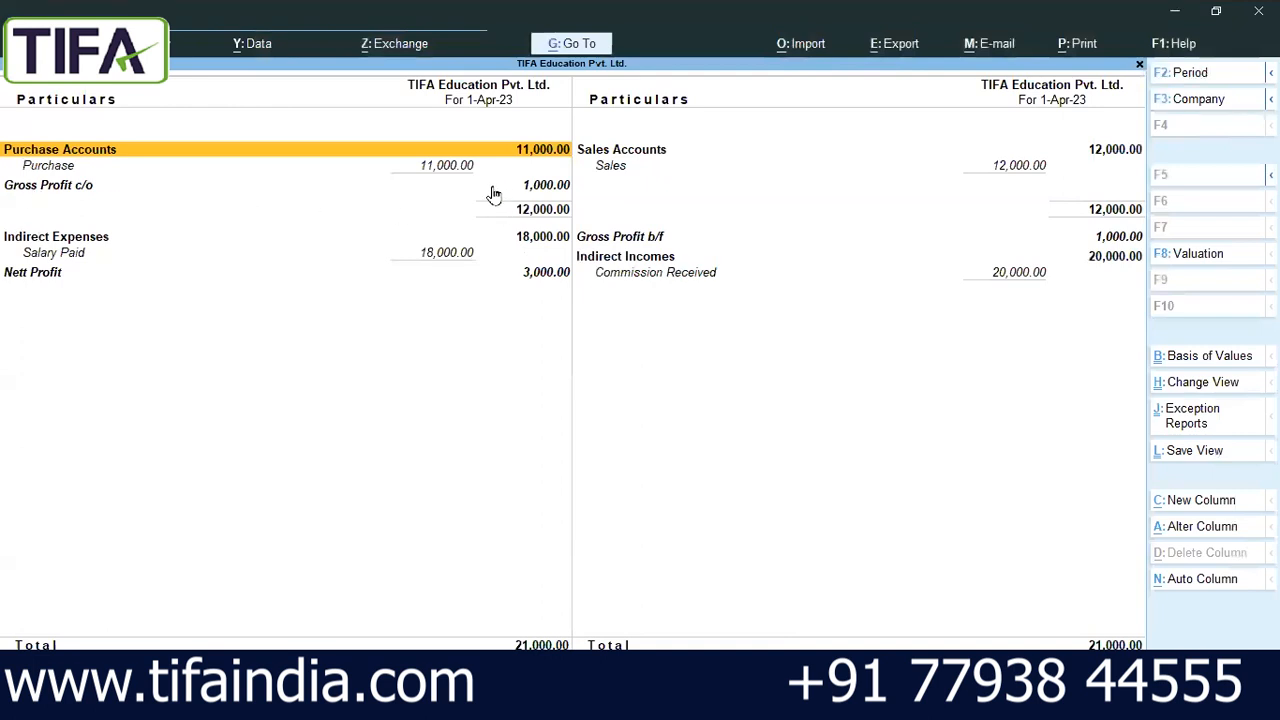
key("alt+Tab")
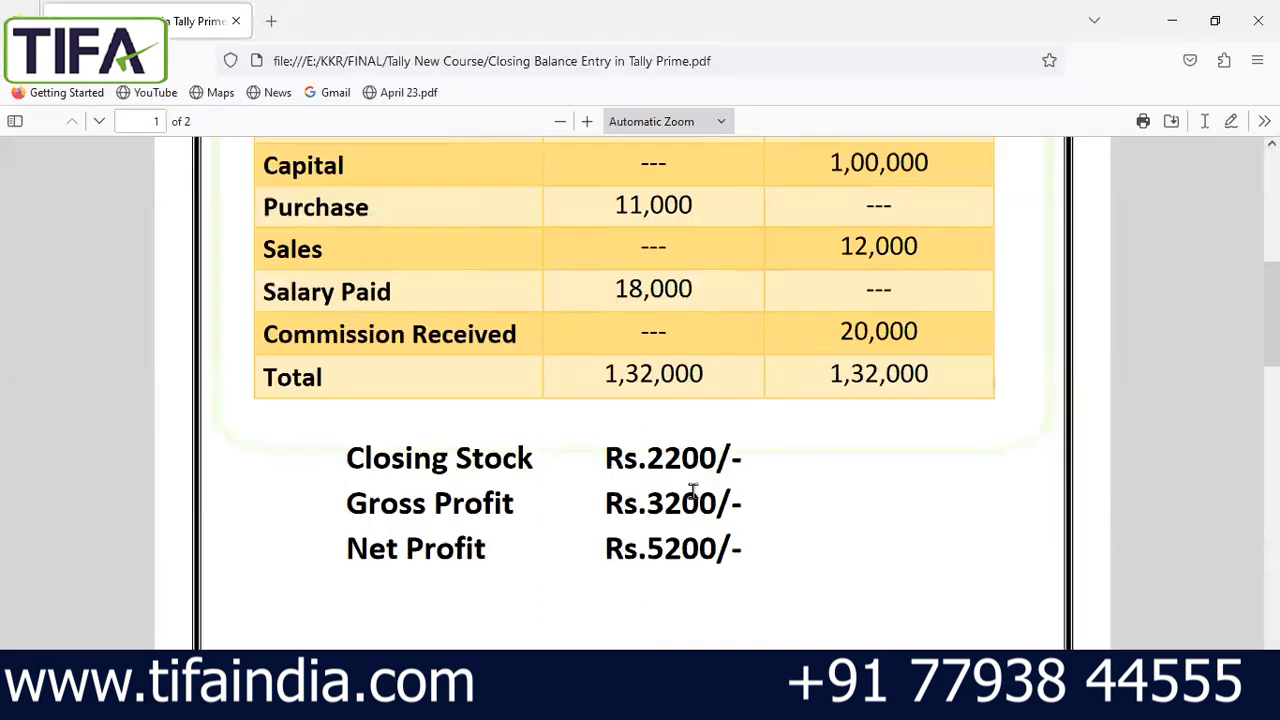
key("alt+Tab")
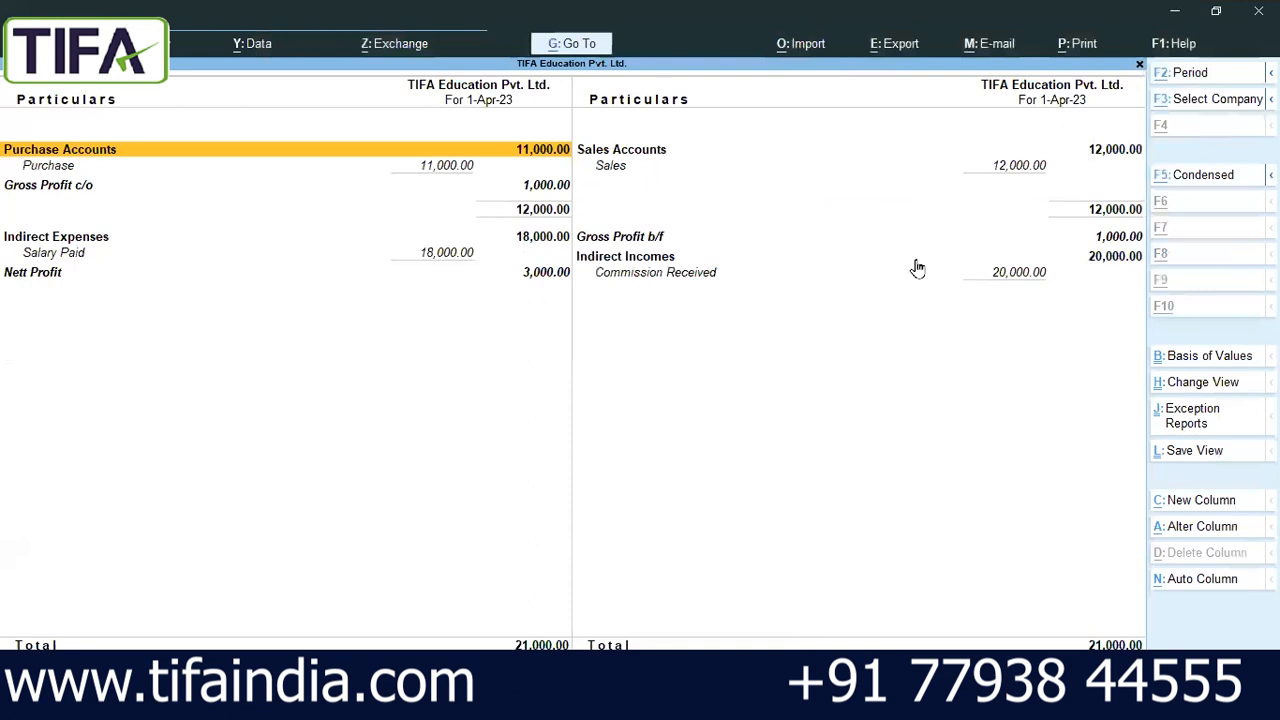
key("alt+Tab")
scroll(722, 566, "up", 3)
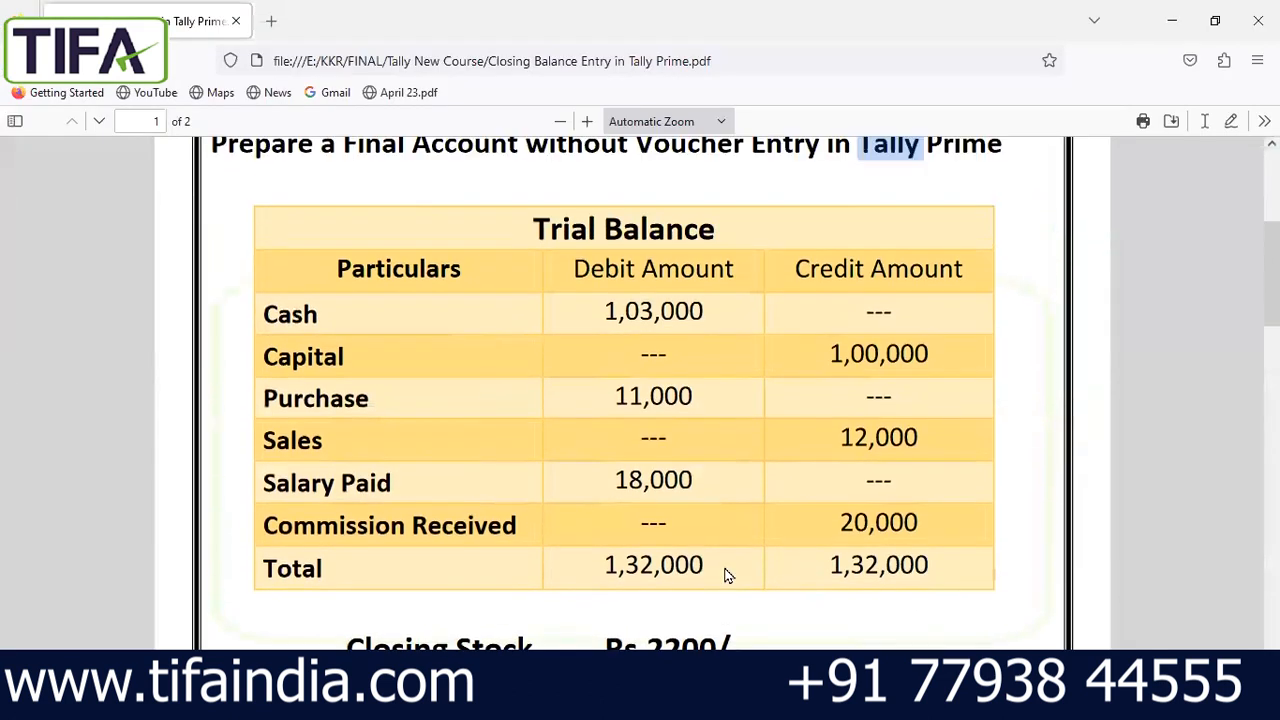
key("alt+Tab")
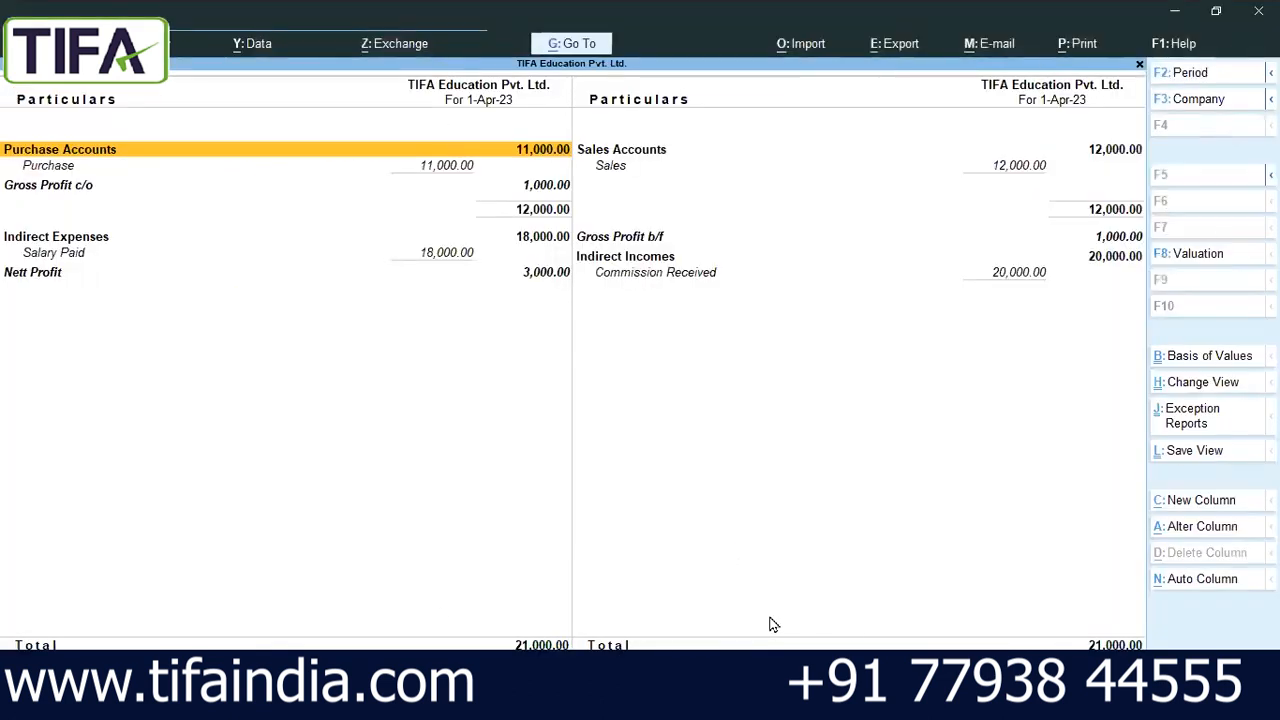
key("Escape")
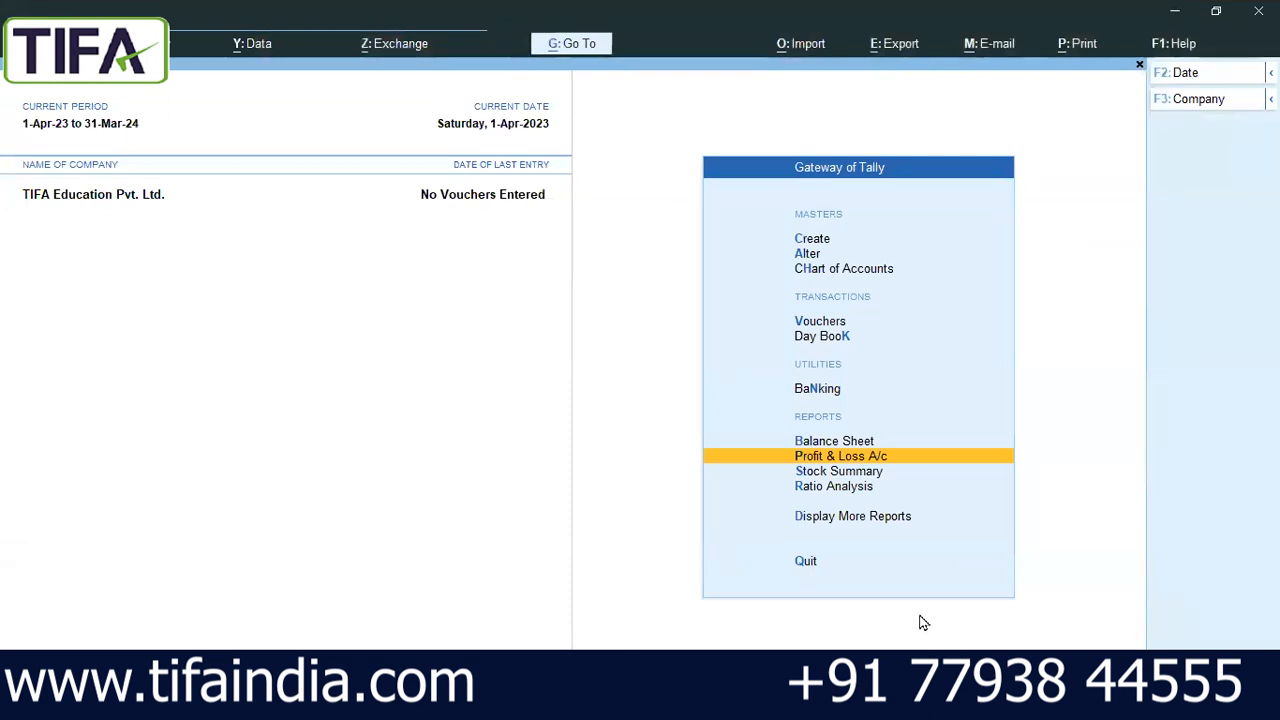
Step: Create a Closing Stock ledger under the Stock-in-Hand group
key("Up")
key("Up")
key("Up")
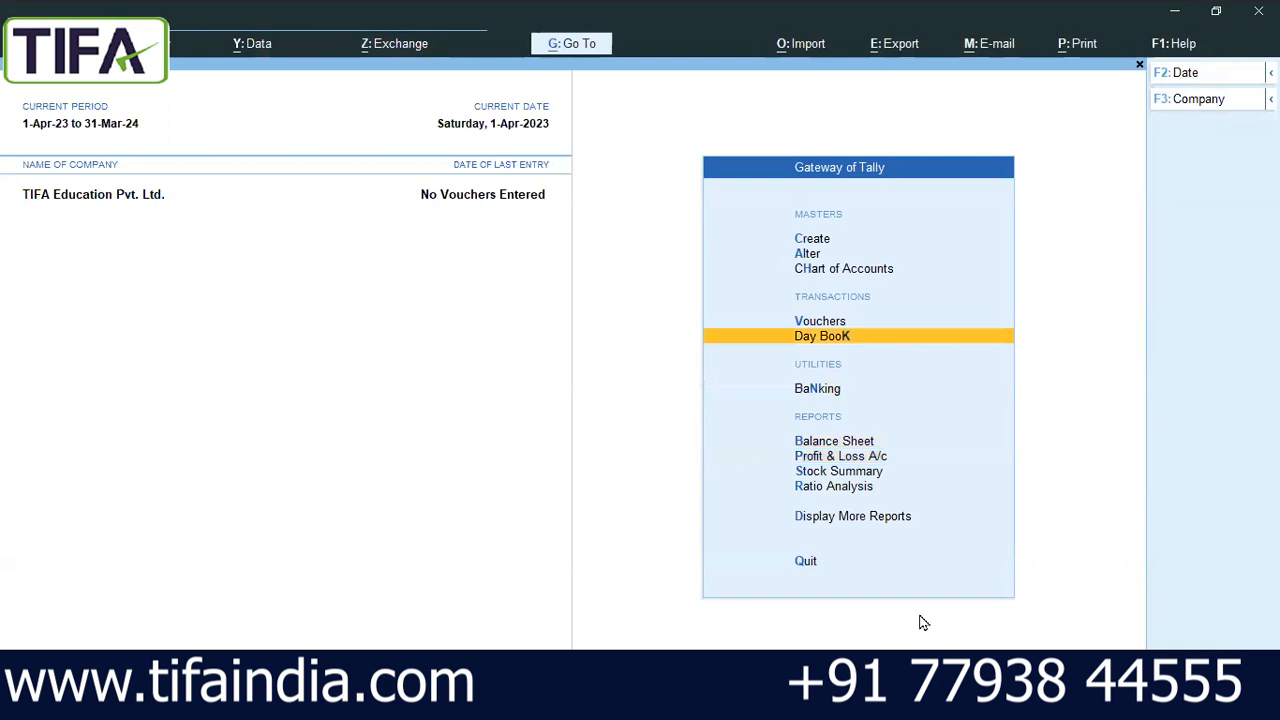
key("c")
key("Down")
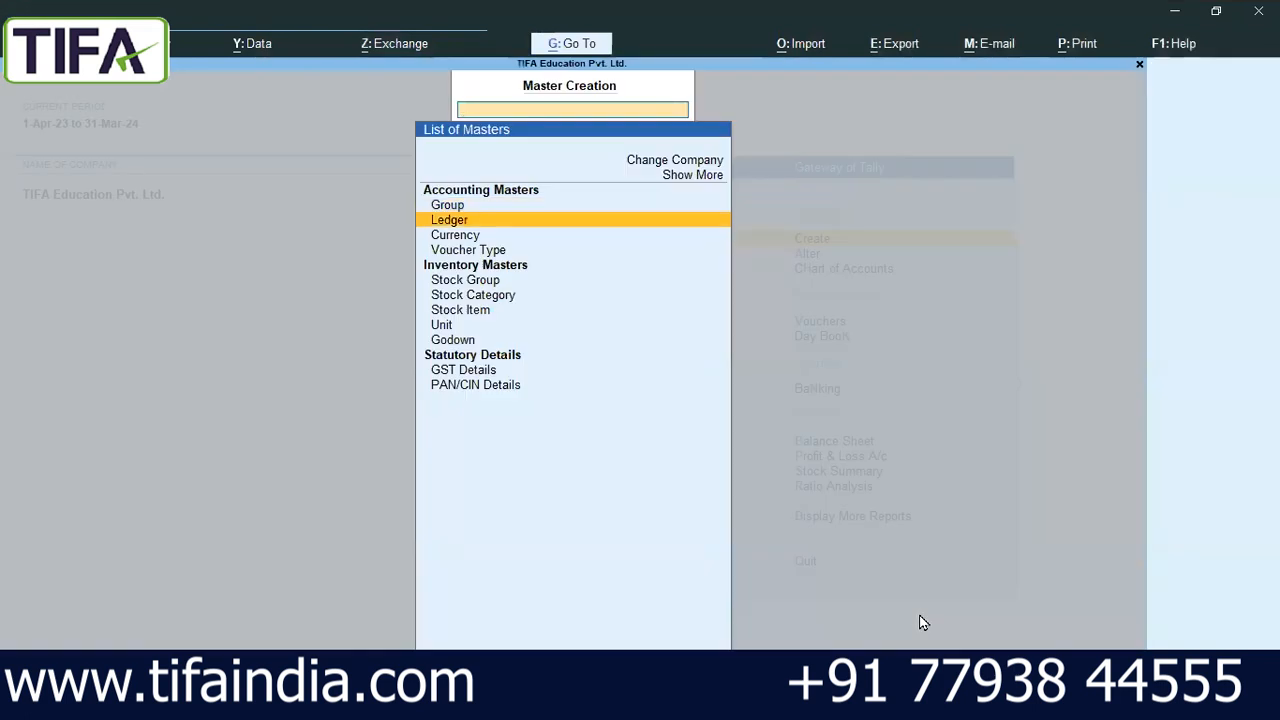
key("Return")
type("Closing Stock")
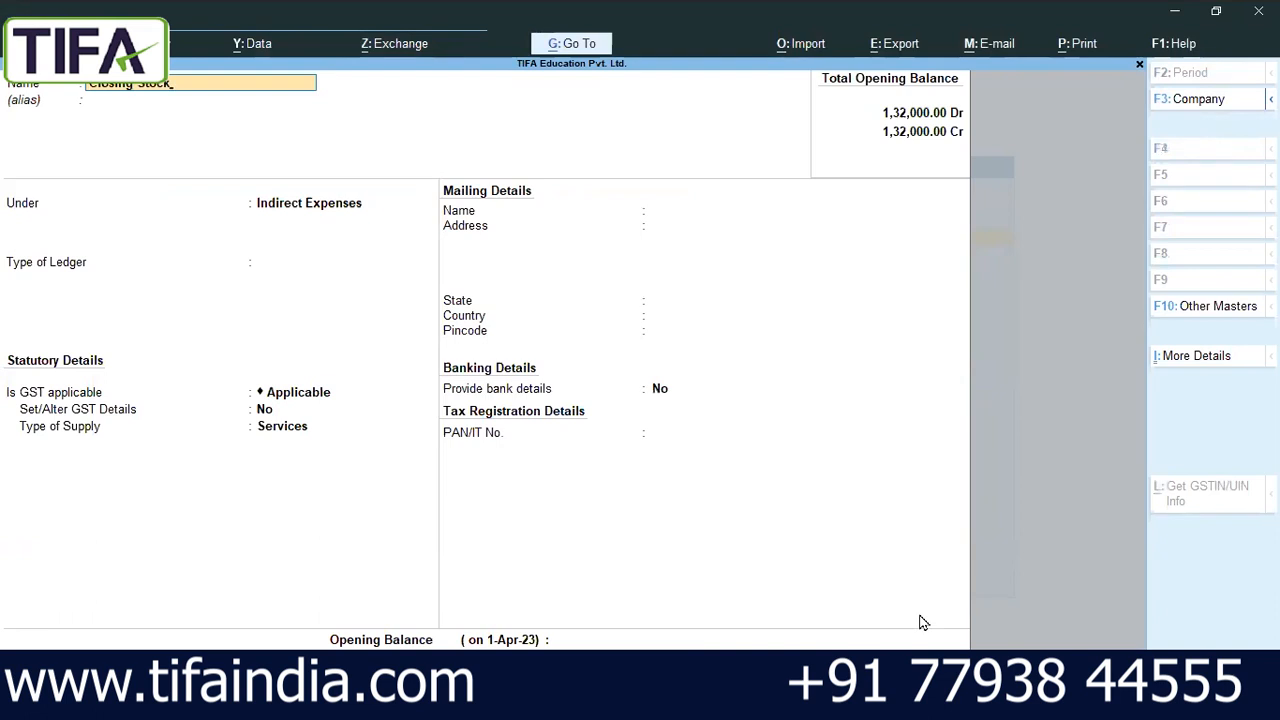
key("Return")
key("Return")
type("S")
key("Up")
key("Up")
key("Up")
key("Up")
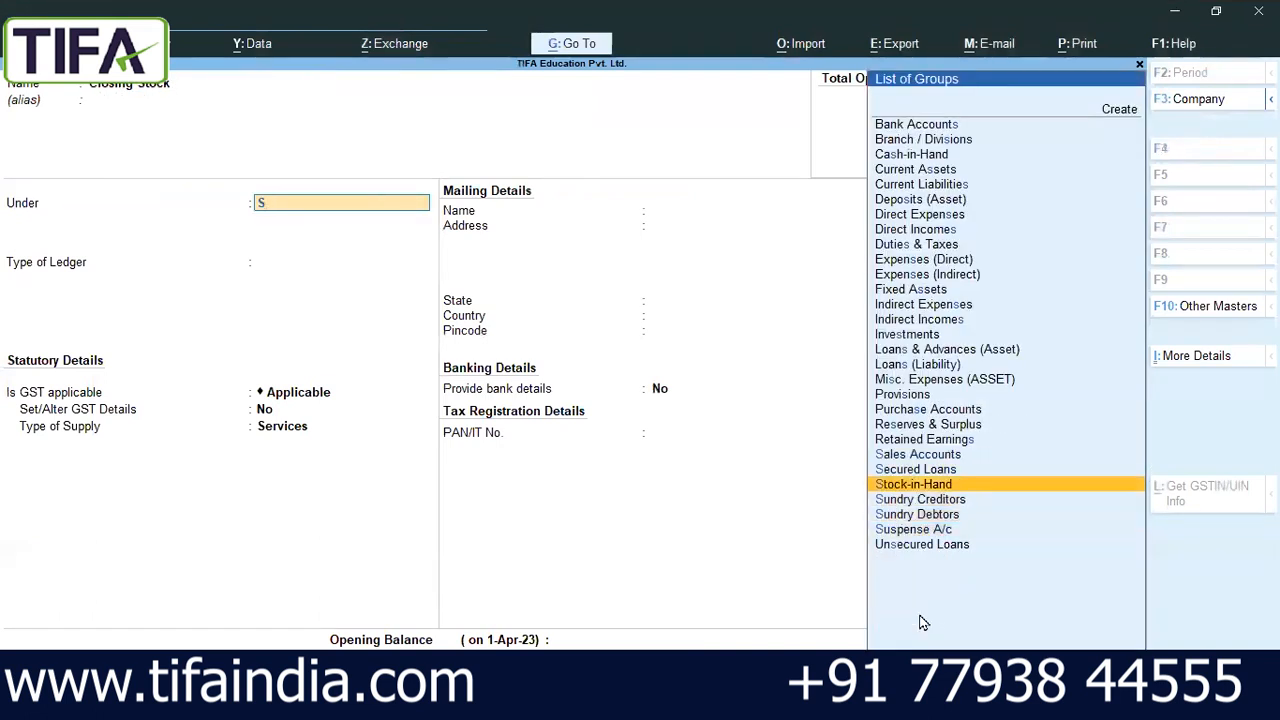
key("Return")
key("Return")
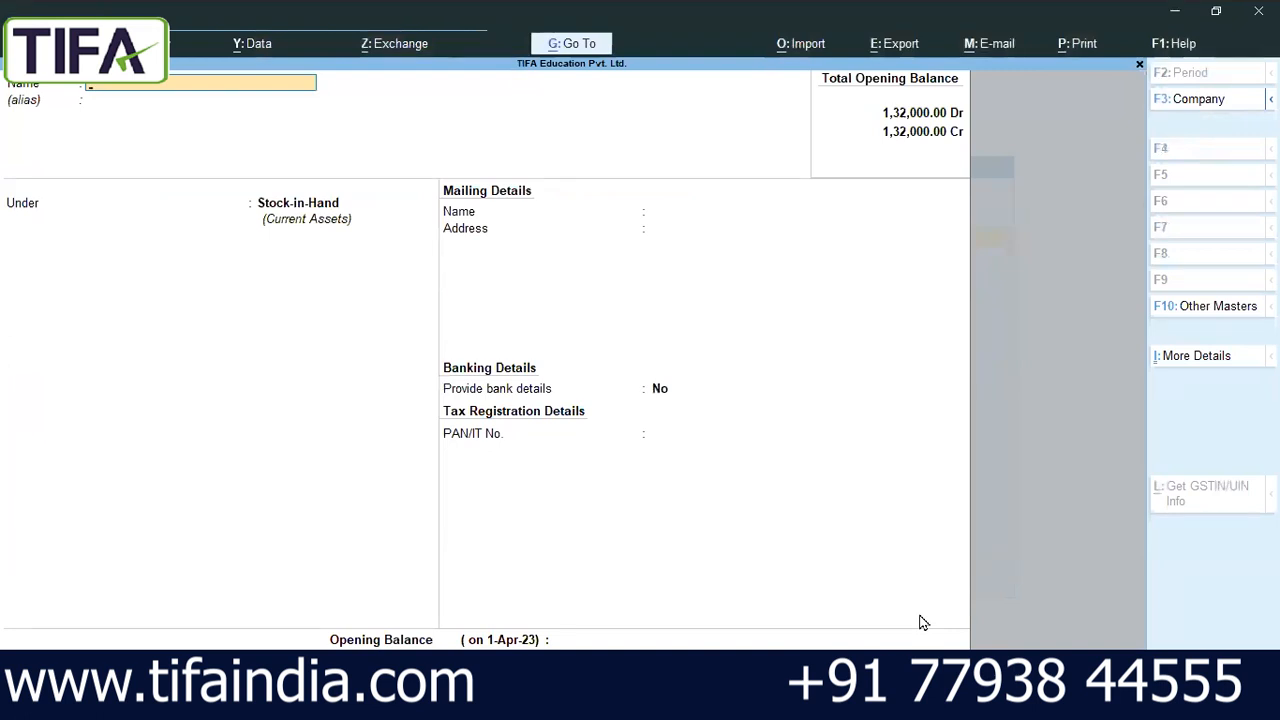
Step: Leave ledger creation and move to the Alter option on the main menu
key("Escape")
key("Down")
key("Escape")
key("Down")
Step: Alter the Closing Stock ledger to a 2,200 closing balance dated 31-Mar-24 and save it
key("Return")
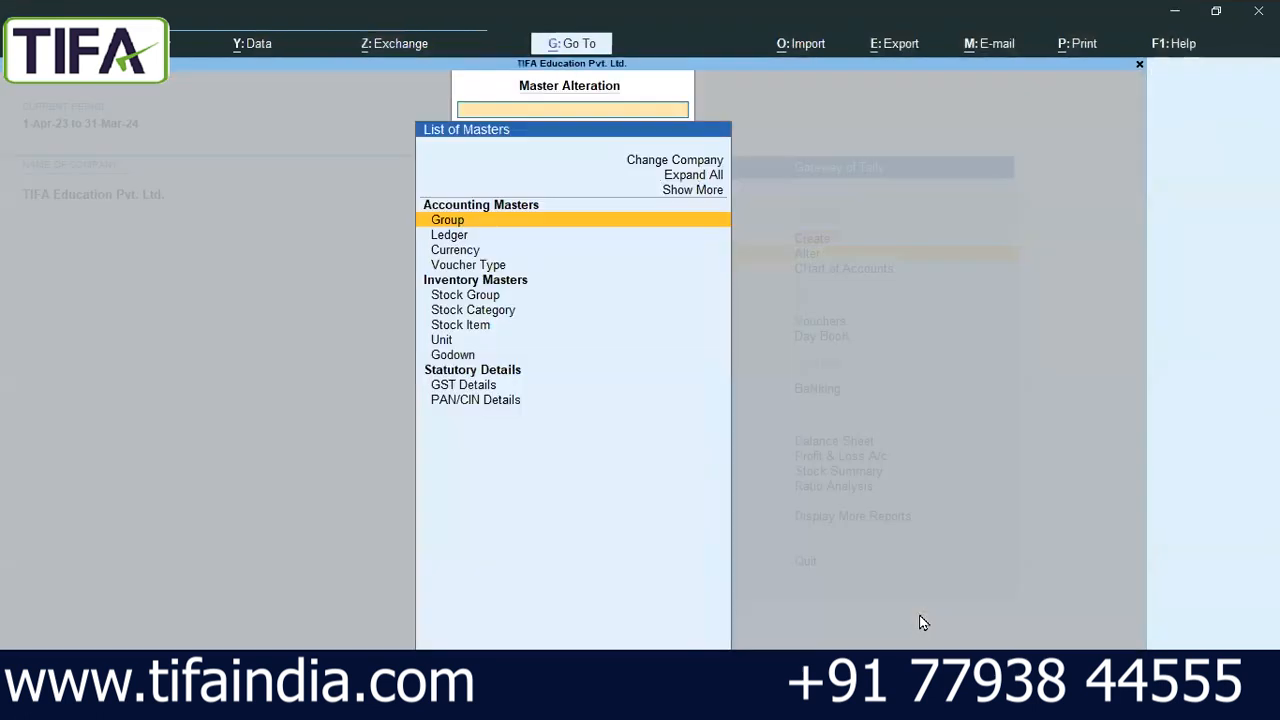
key("Down")
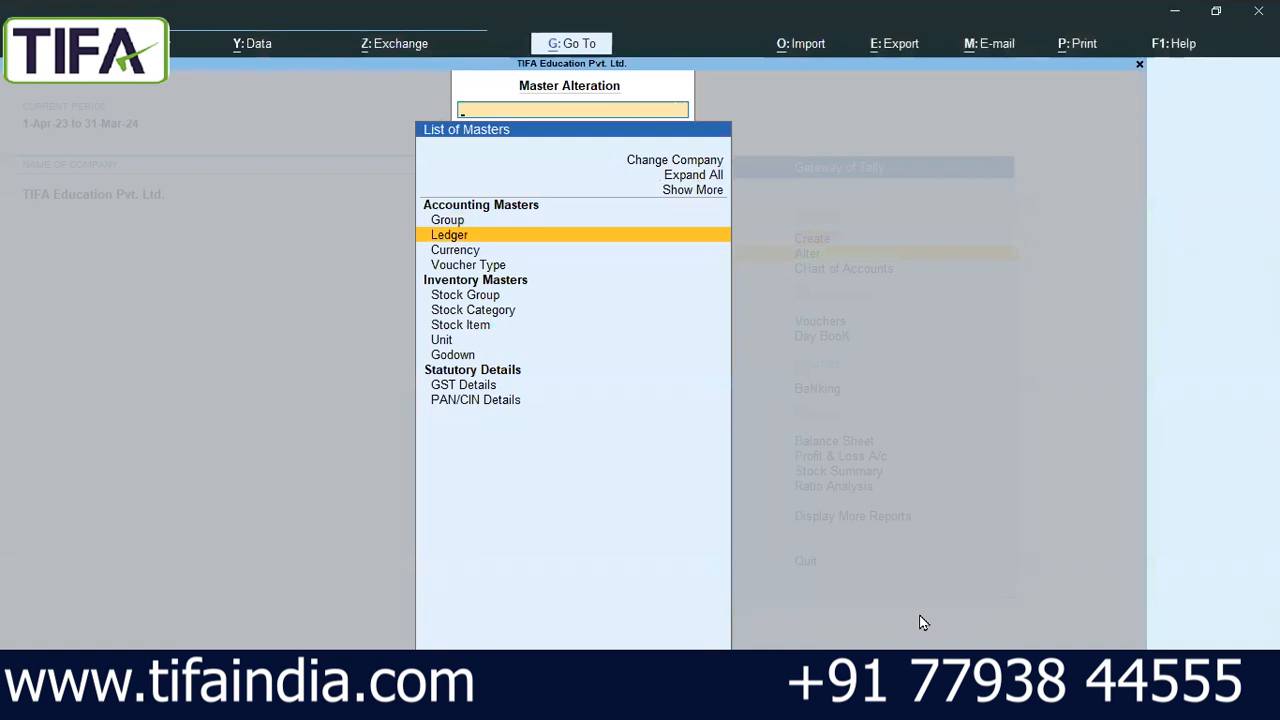
key("Return")
key("Down")
key("Down")
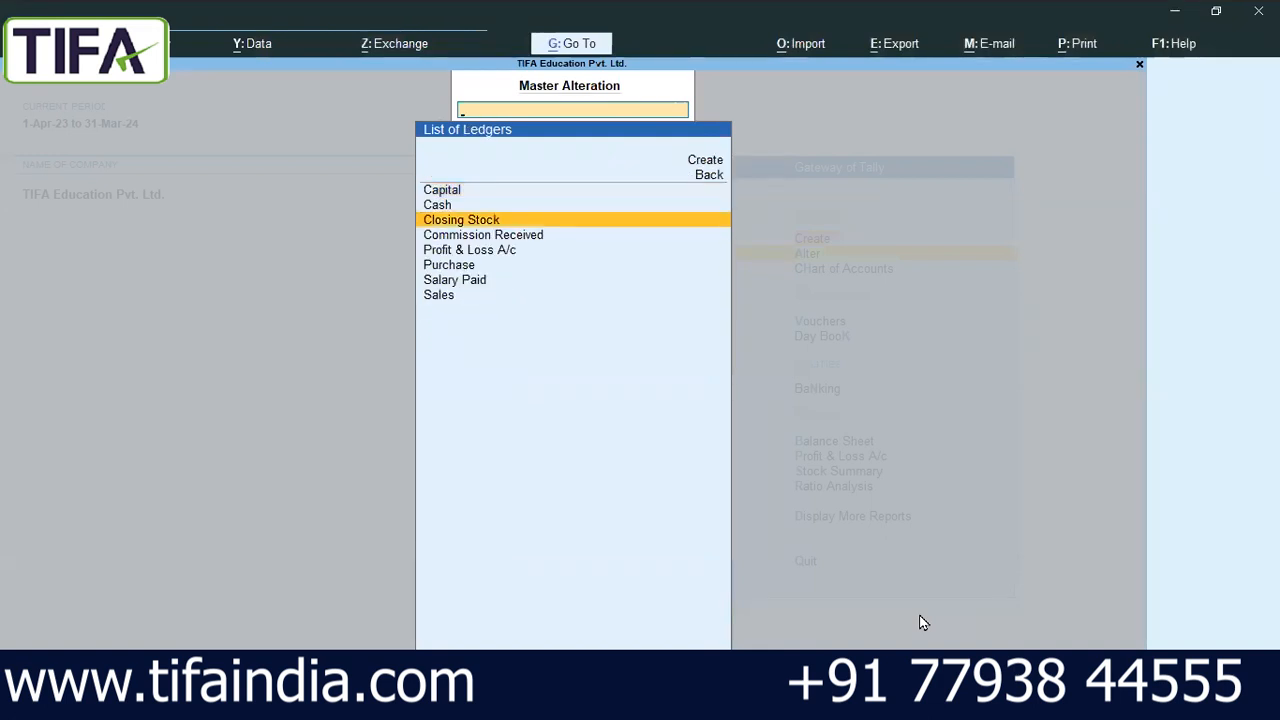
key("Return")
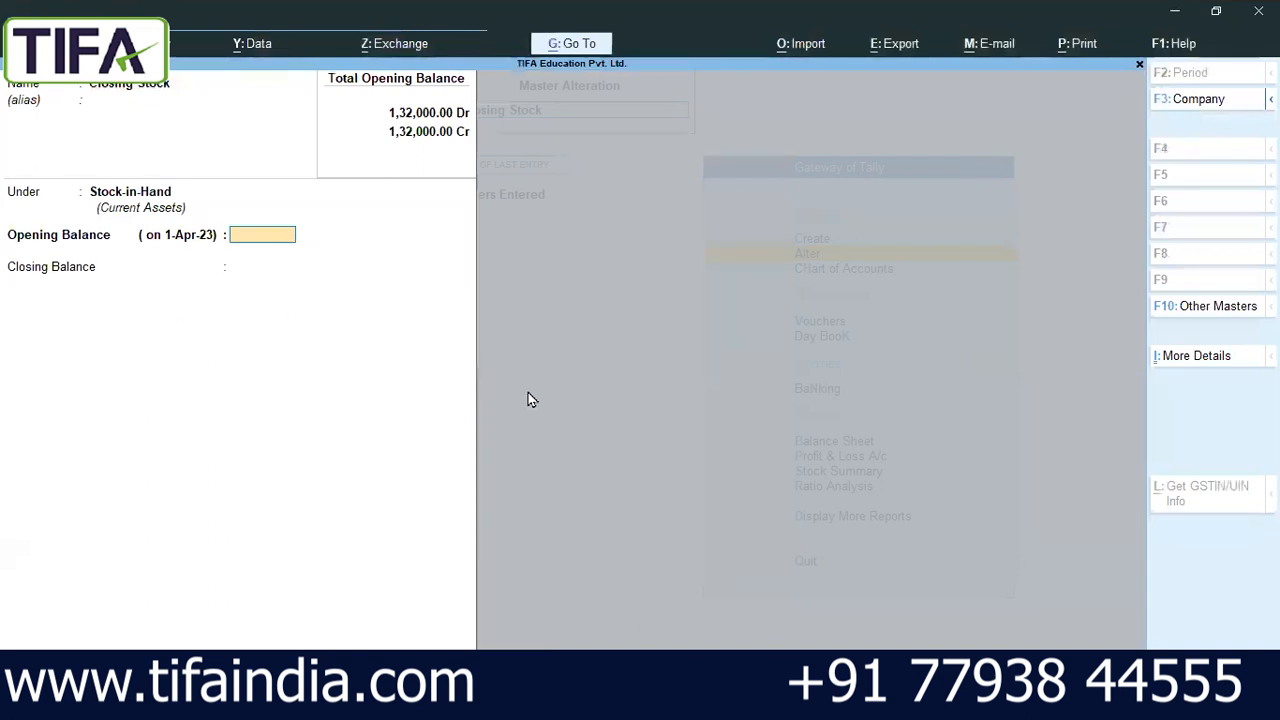
key("Return")
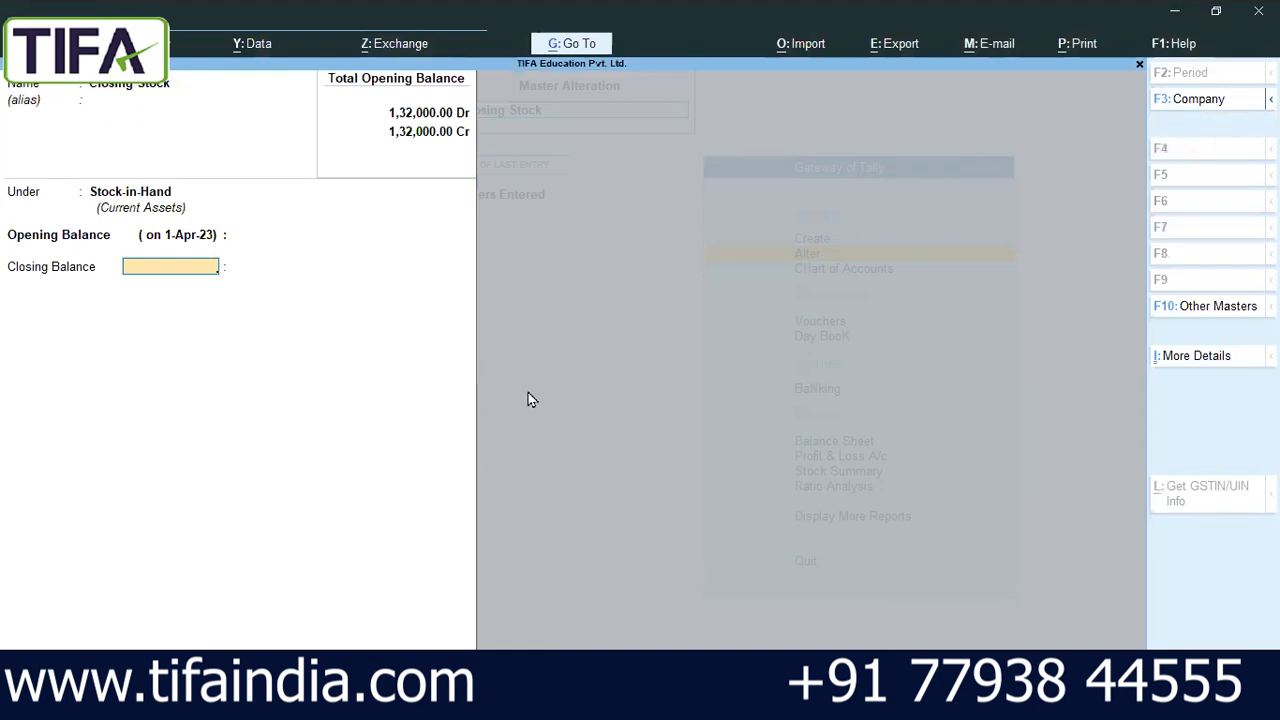
type("31.3.2024")
key("Return")
type("2200")
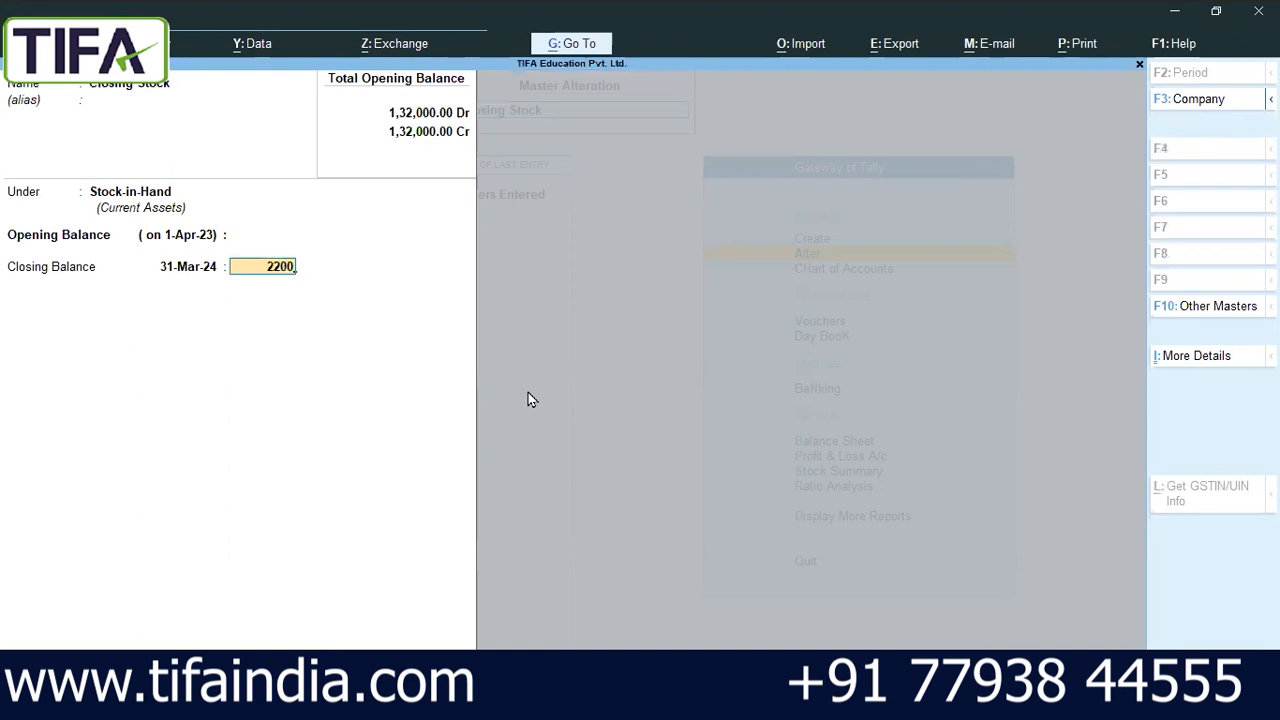
key("Return")
key("Return")
key("Return")
key("Return")
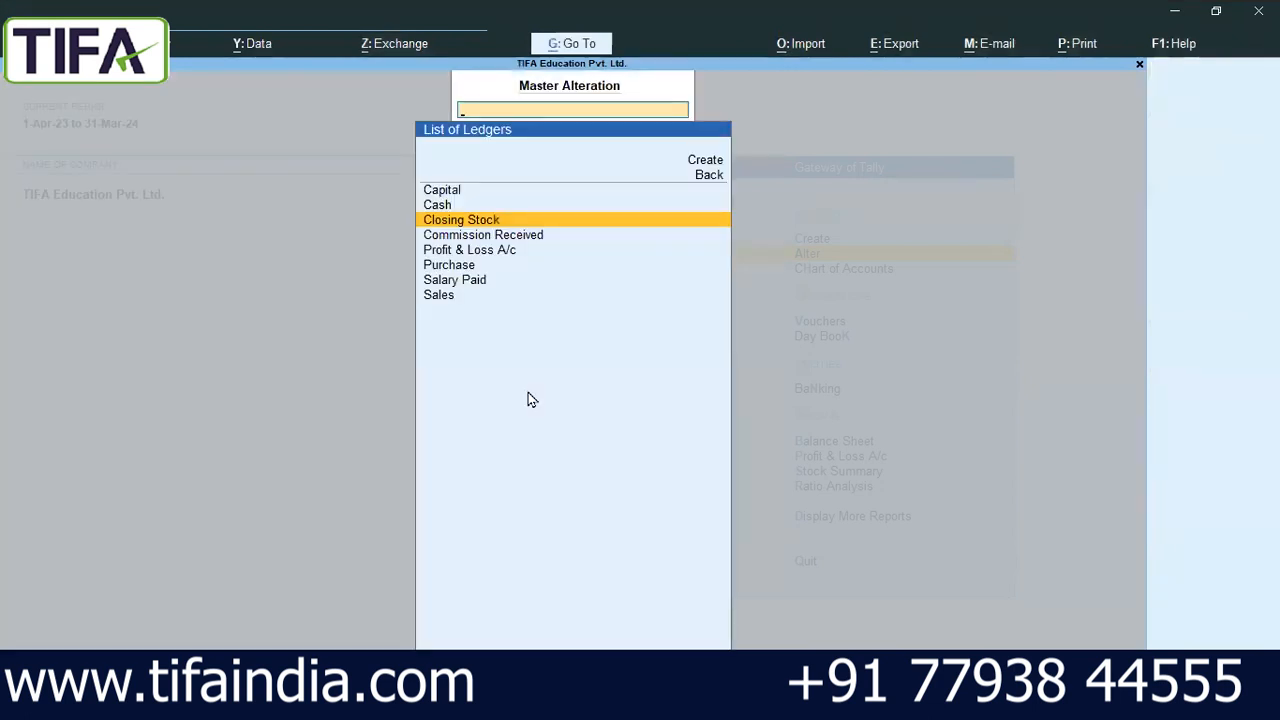
key("Escape")
key("Down")
key("Down")
key("Down")
key("Down")
key("Down")
key("Down")
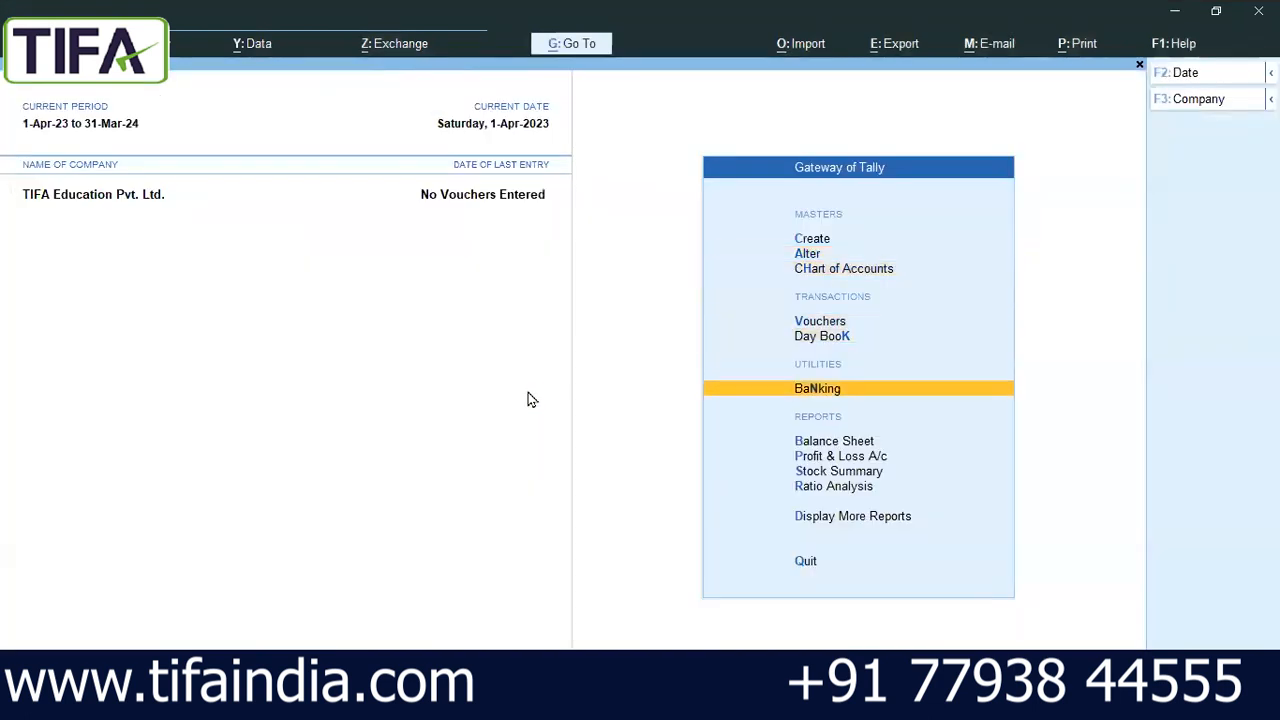
Step: Reopen the Profit & Loss account and expand it to the detailed ledger view
key("Return")
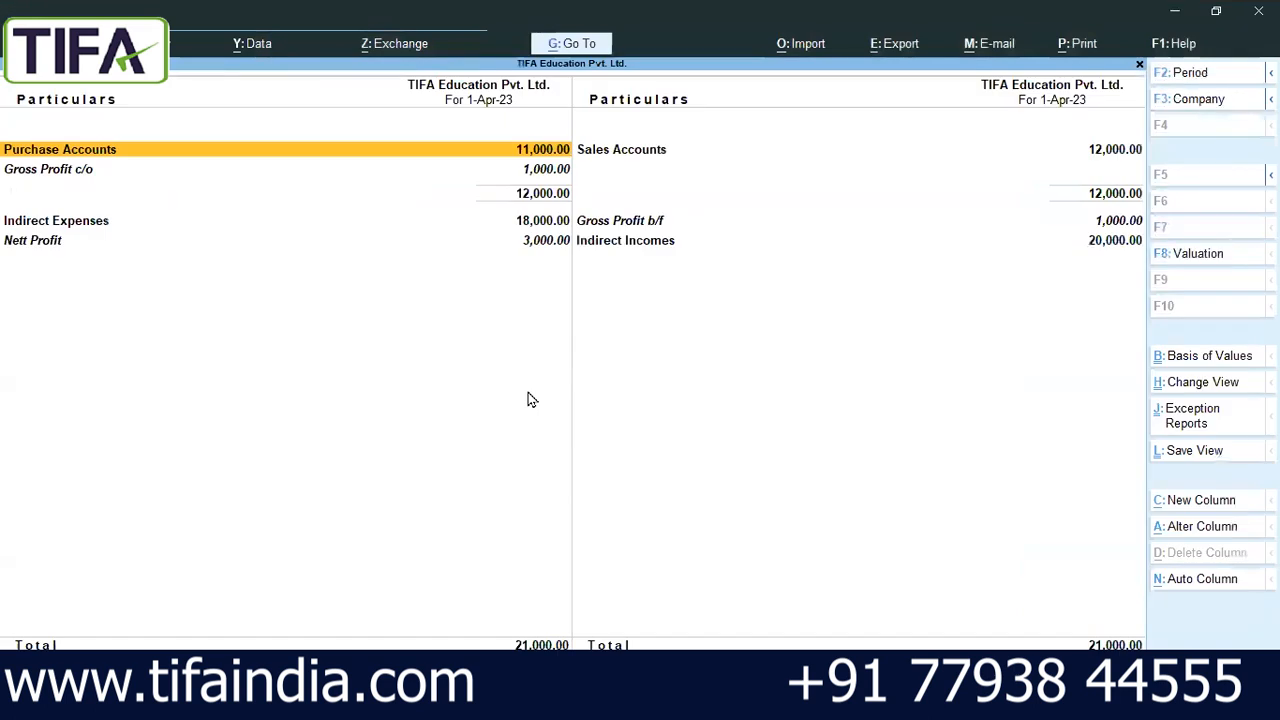
key("alt+F5")
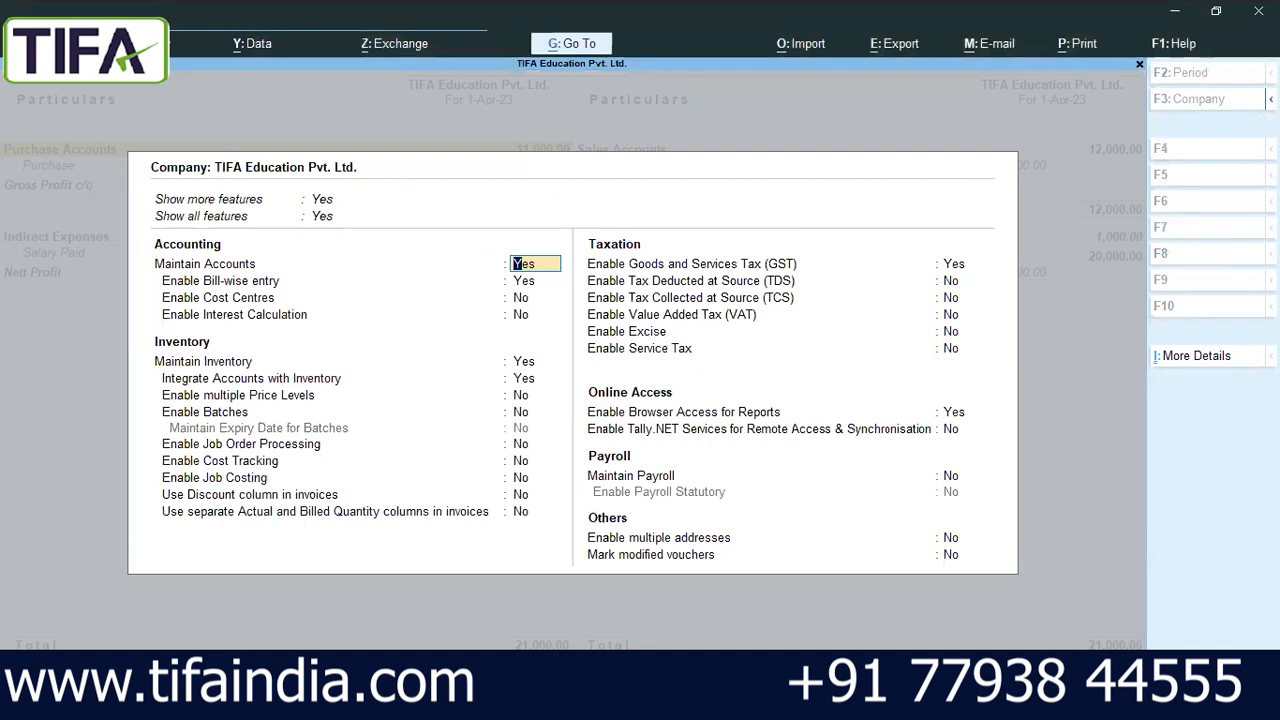
Step: Set Integrate Accounts with Inventory to No and save the company features
key("Return")
key("Return")
key("Return")
key("Return")
key("Return")
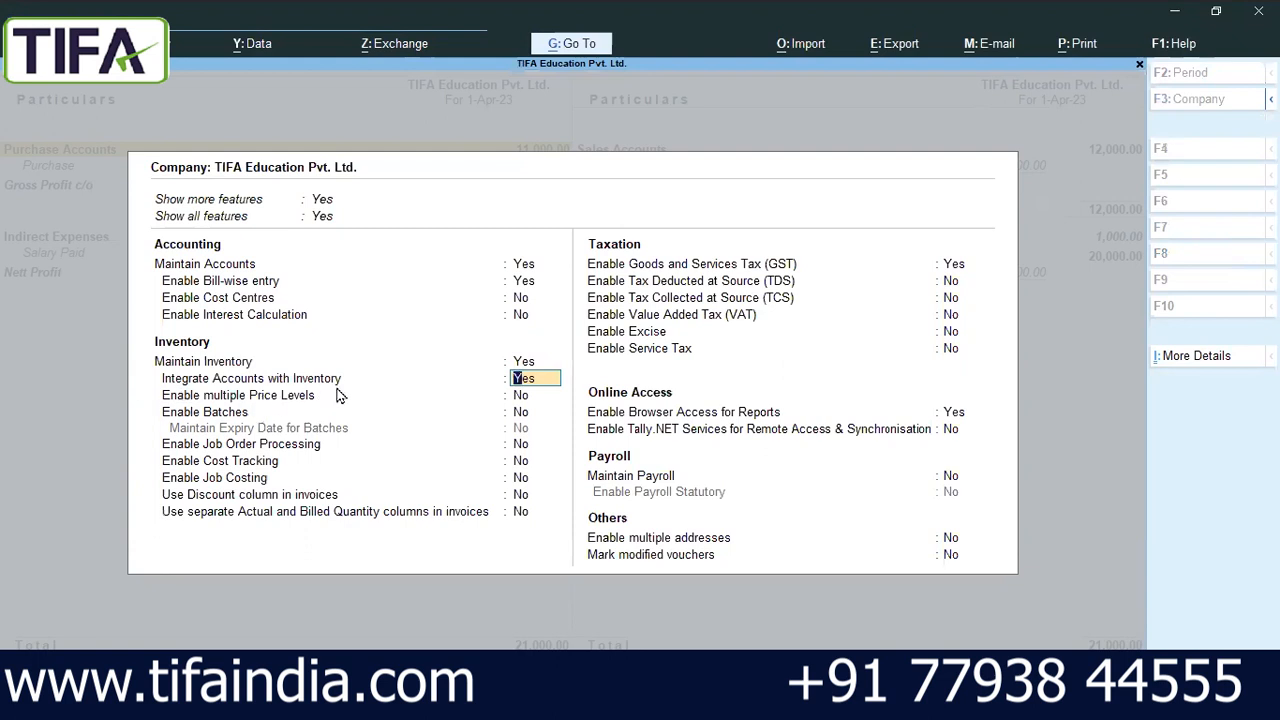
type("n")
key("Return")
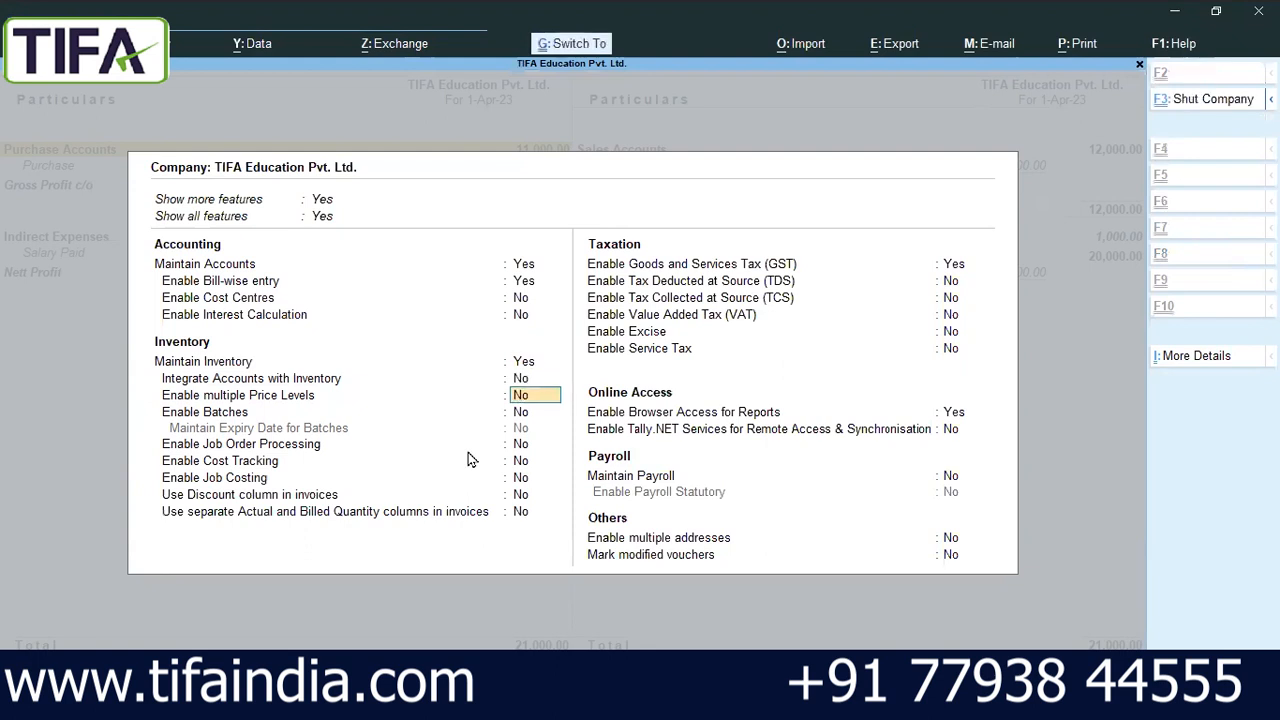
key("ctrl+a")
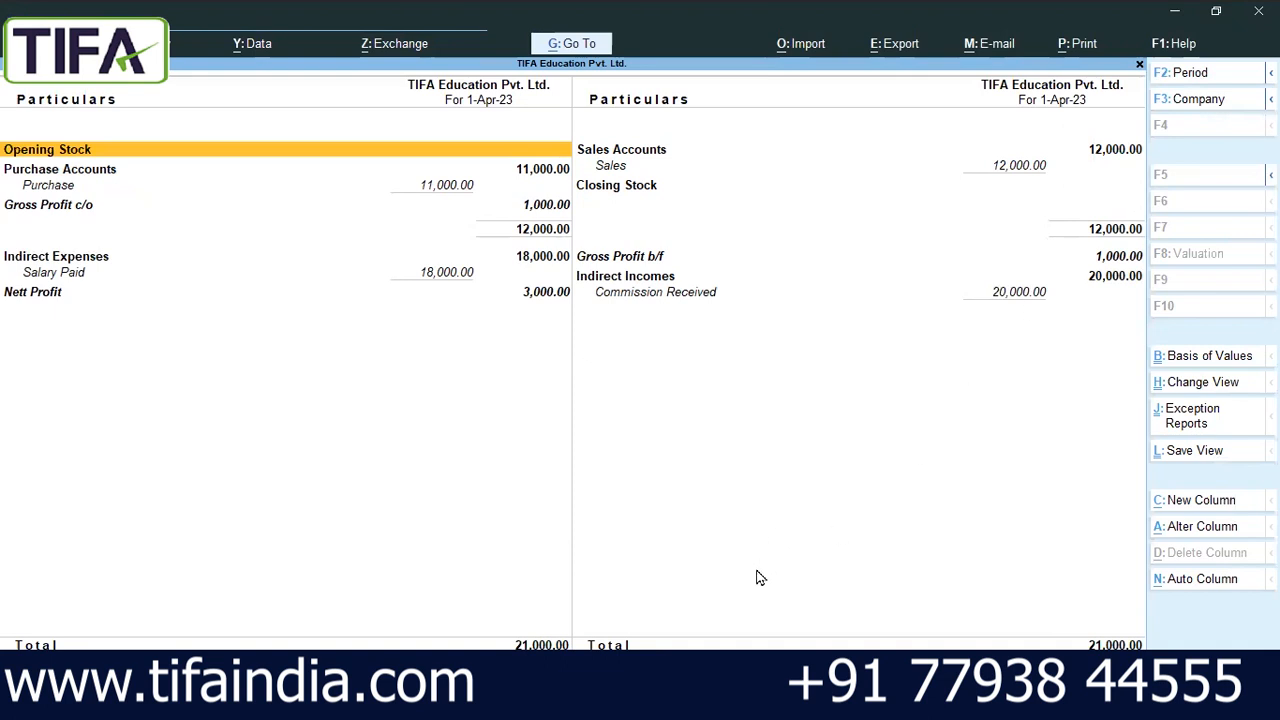
Step: Set the Profit & Loss period to 1-4-2023 through 31-3-24, showing gross profit 3,200
key("alt")
key("alt+F2")
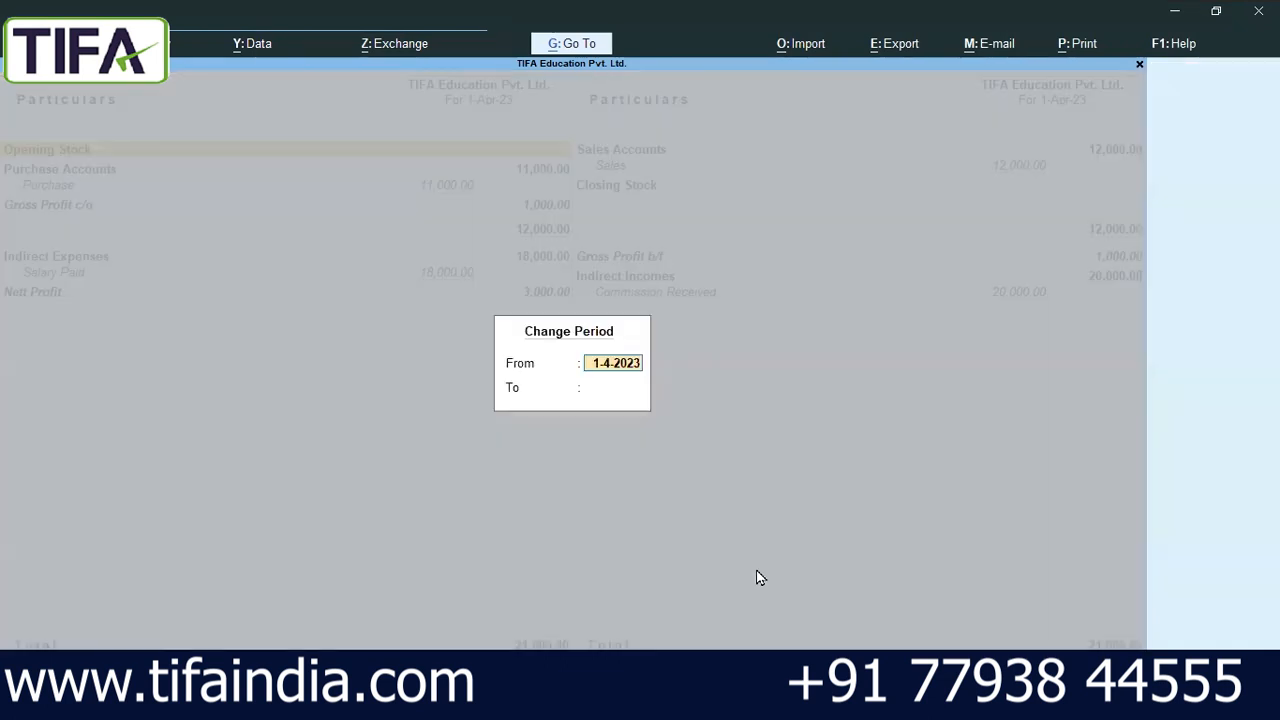
key("Return")
type("31.3.24")
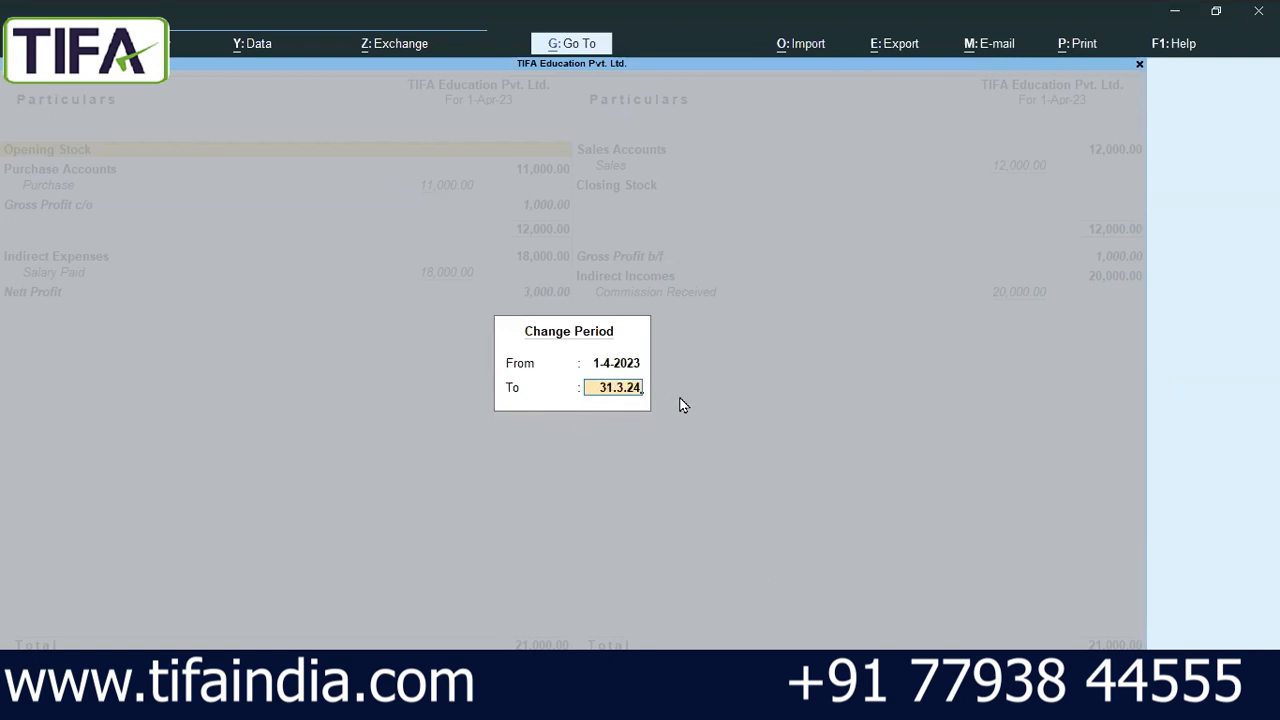
key("Return")
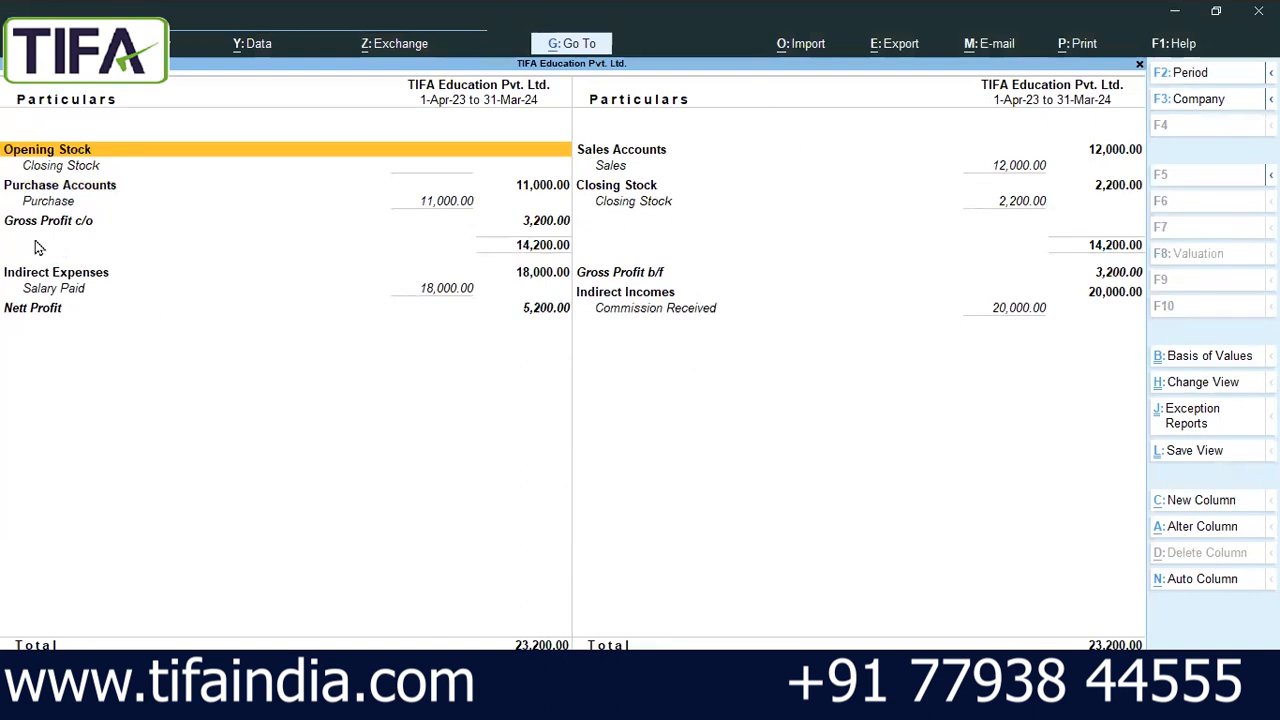
Step: Check the net profit of 5,200 against the reference PDF, then close the report
key("alt+Tab")
scroll(599, 383, "down", 3)
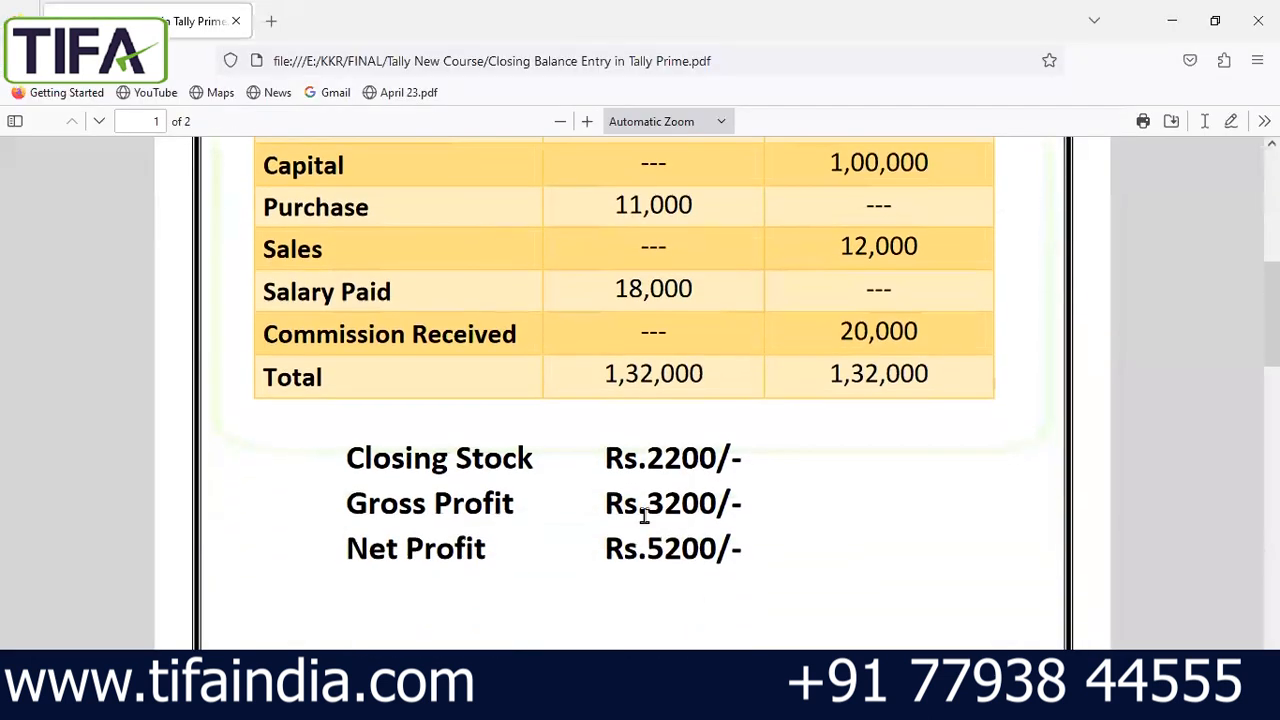
key("alt+Tab")
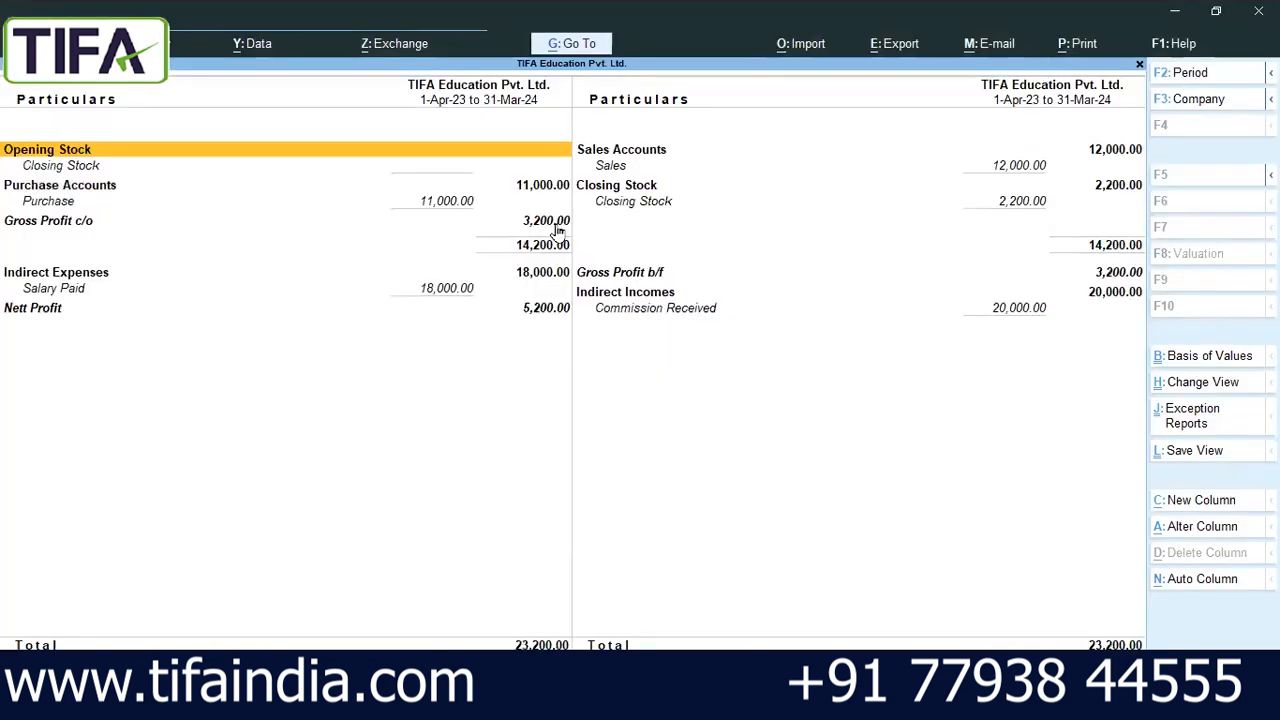
key("alt+Tab")
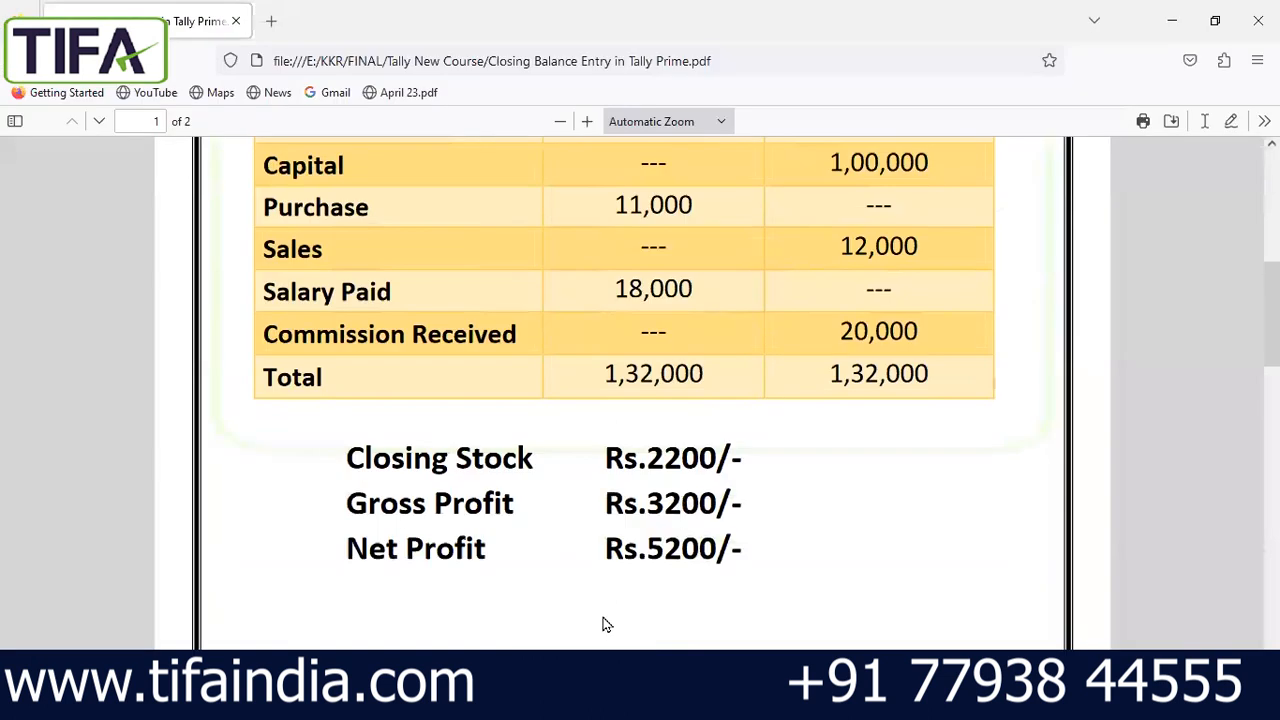
key("alt+Tab")
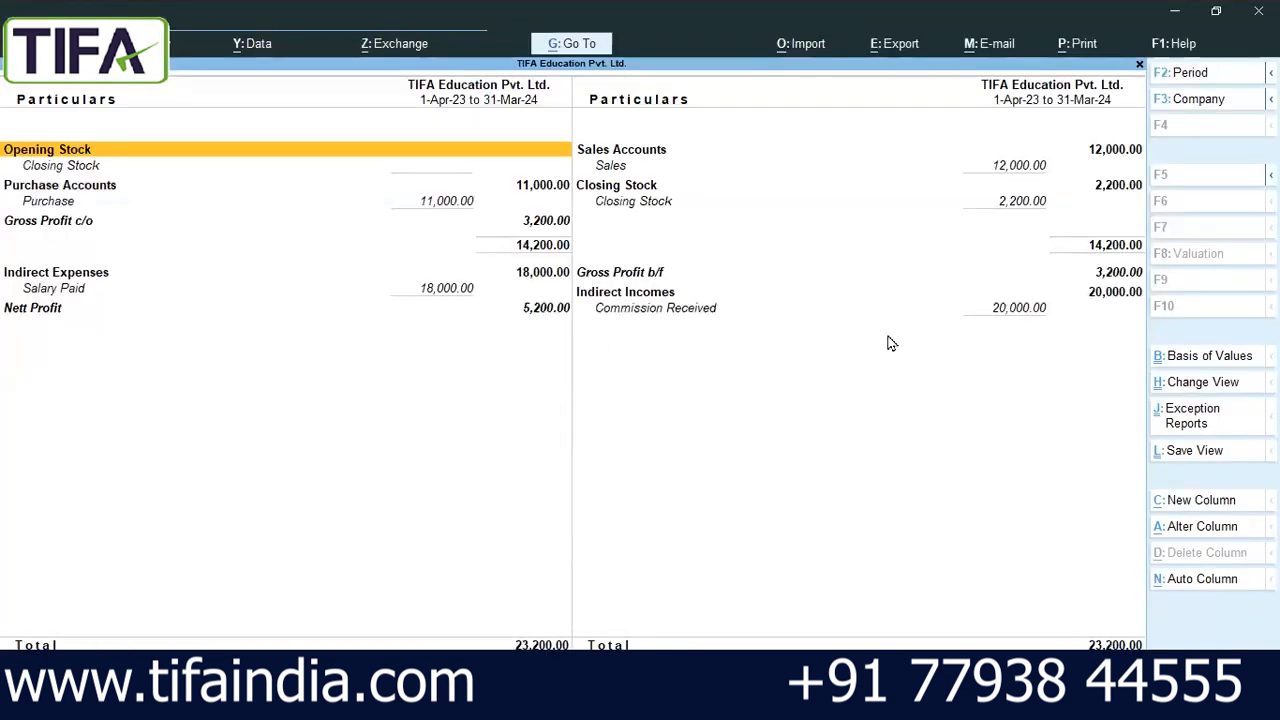
key("Escape")
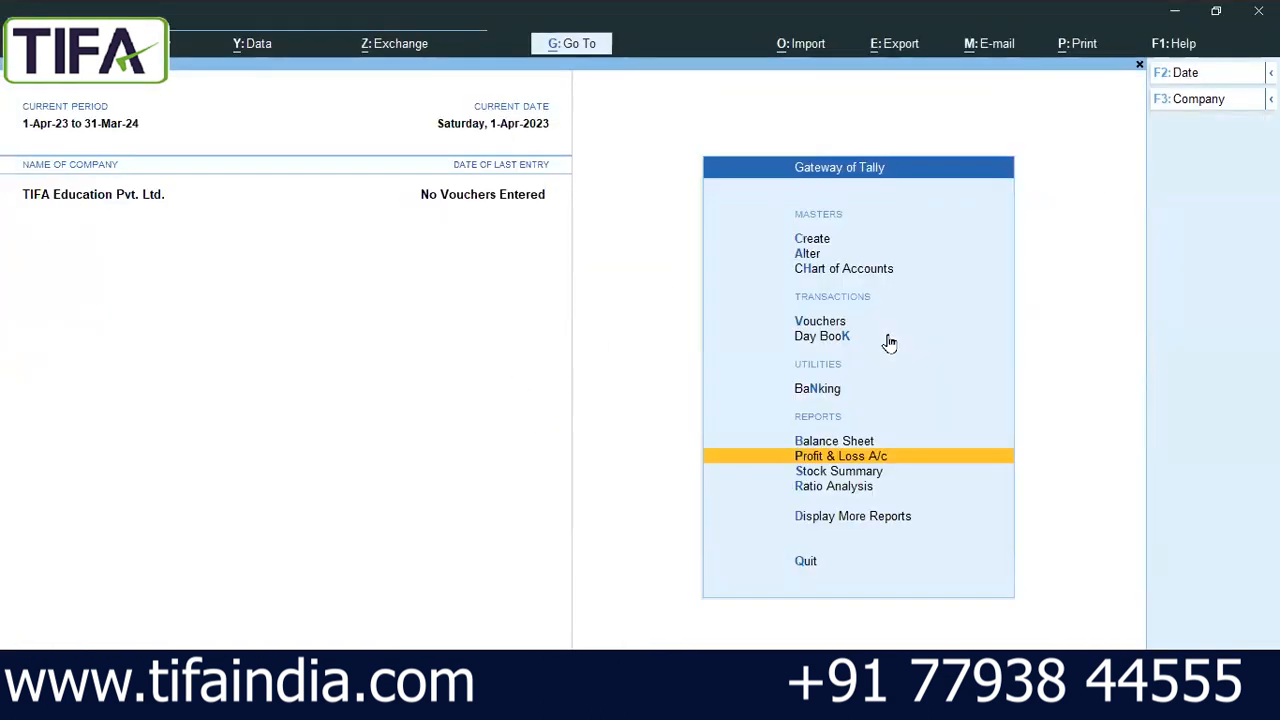
Step: Show the Balance Sheet in detailed form as at 31-Mar-2024, balancing at 1,05,200
key("Up")
key("Return")
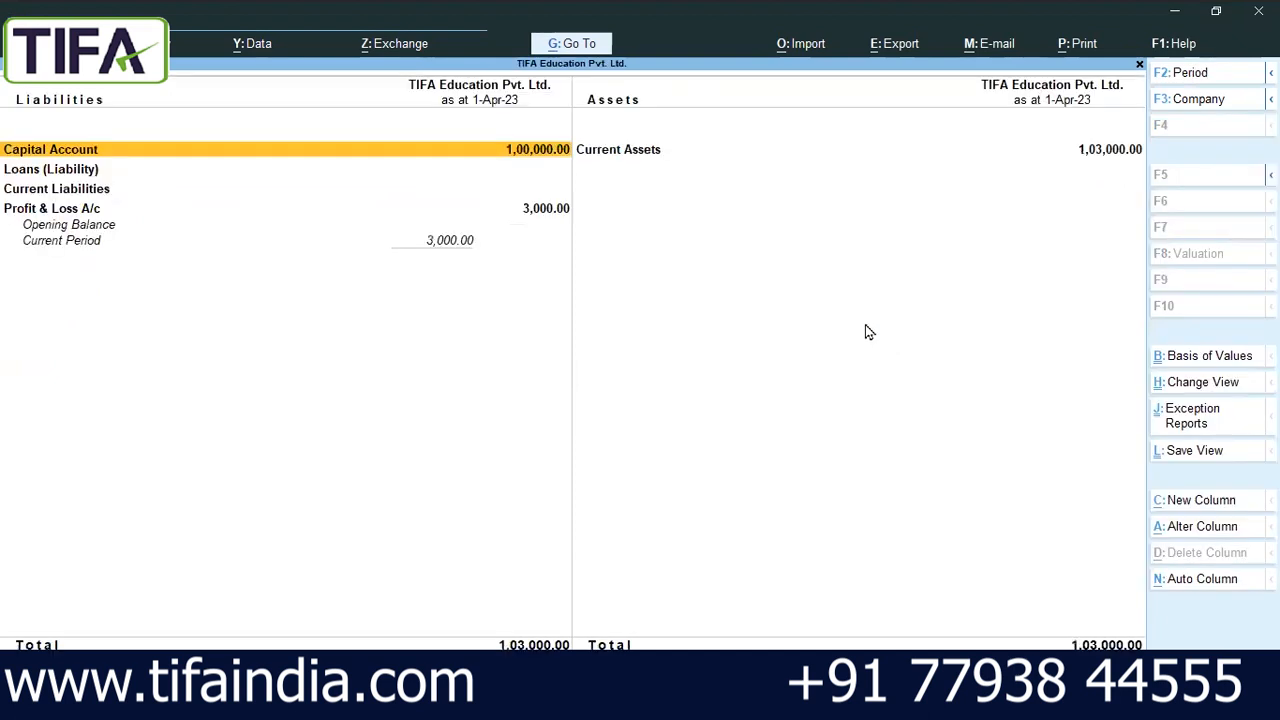
key("alt+F5")
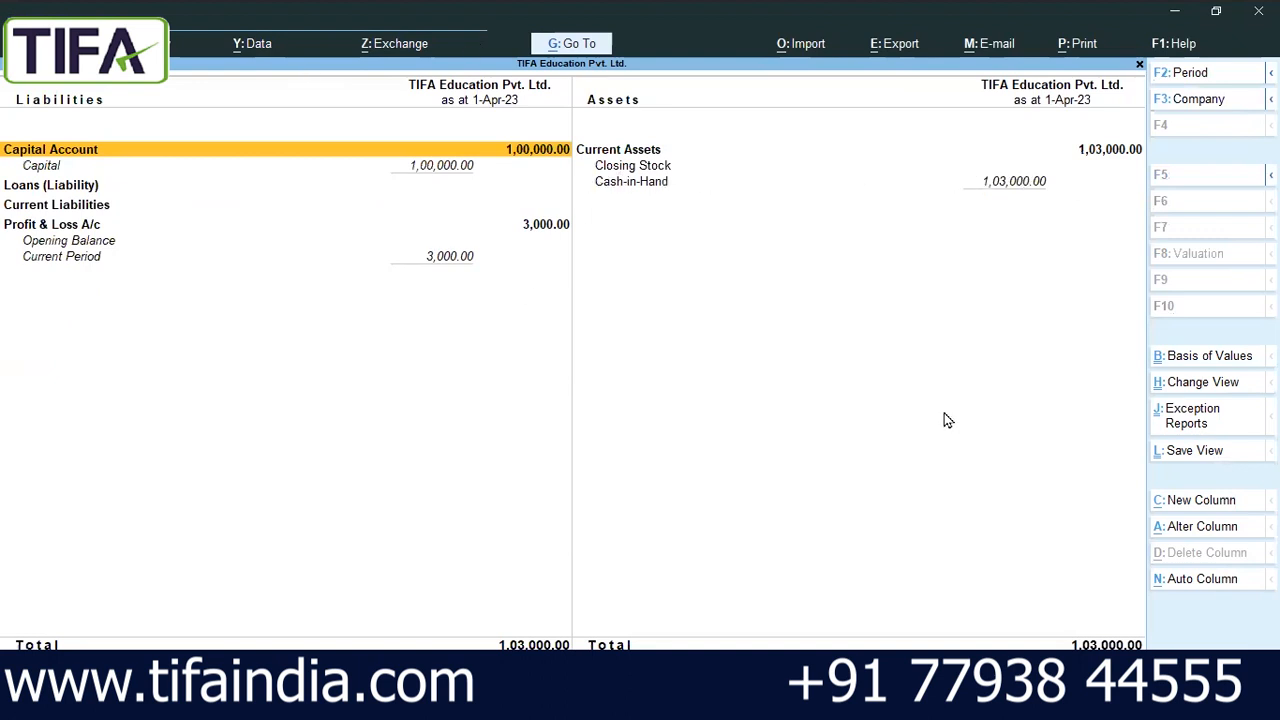
key("alt")
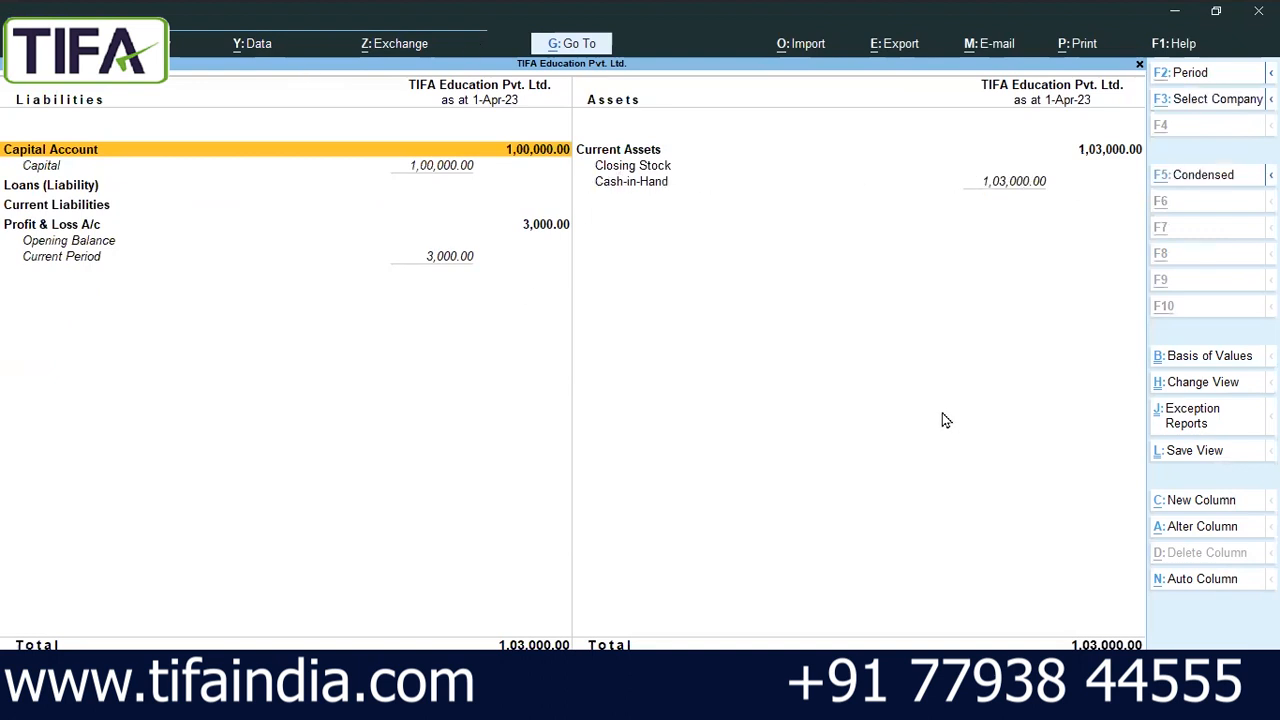
key("alt+F2")
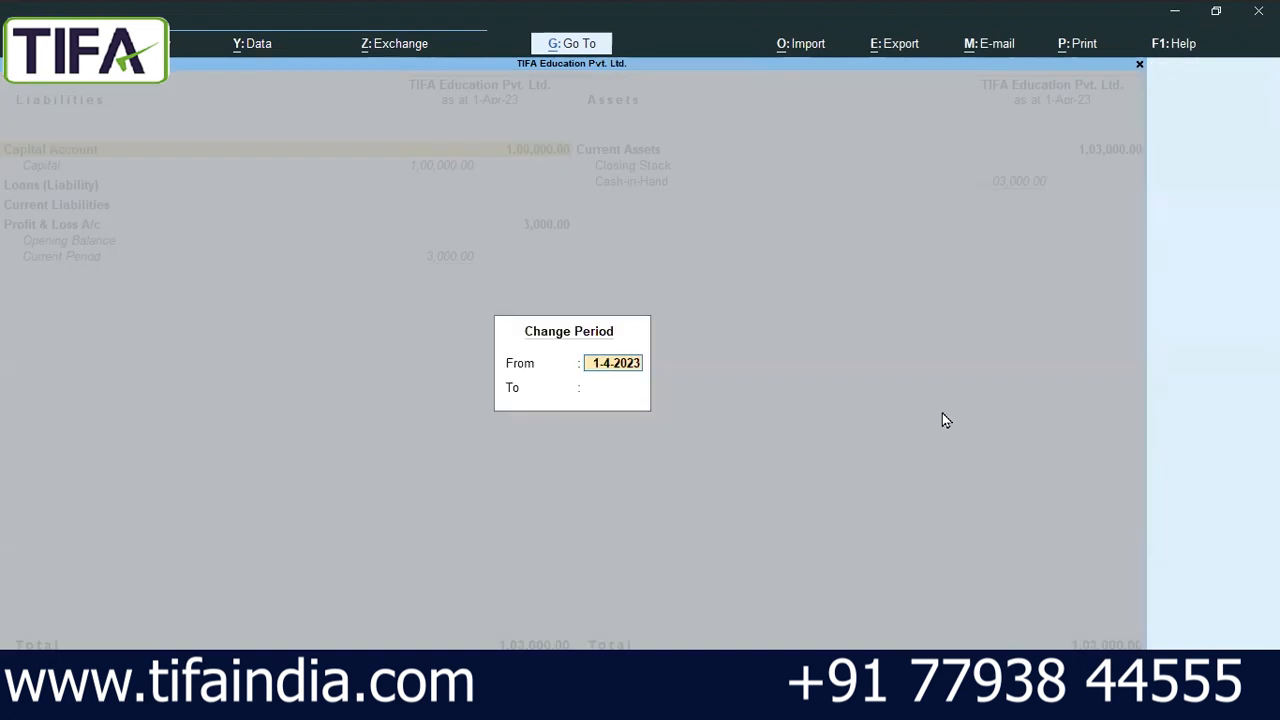
key("Return")
type("31.3.2024")
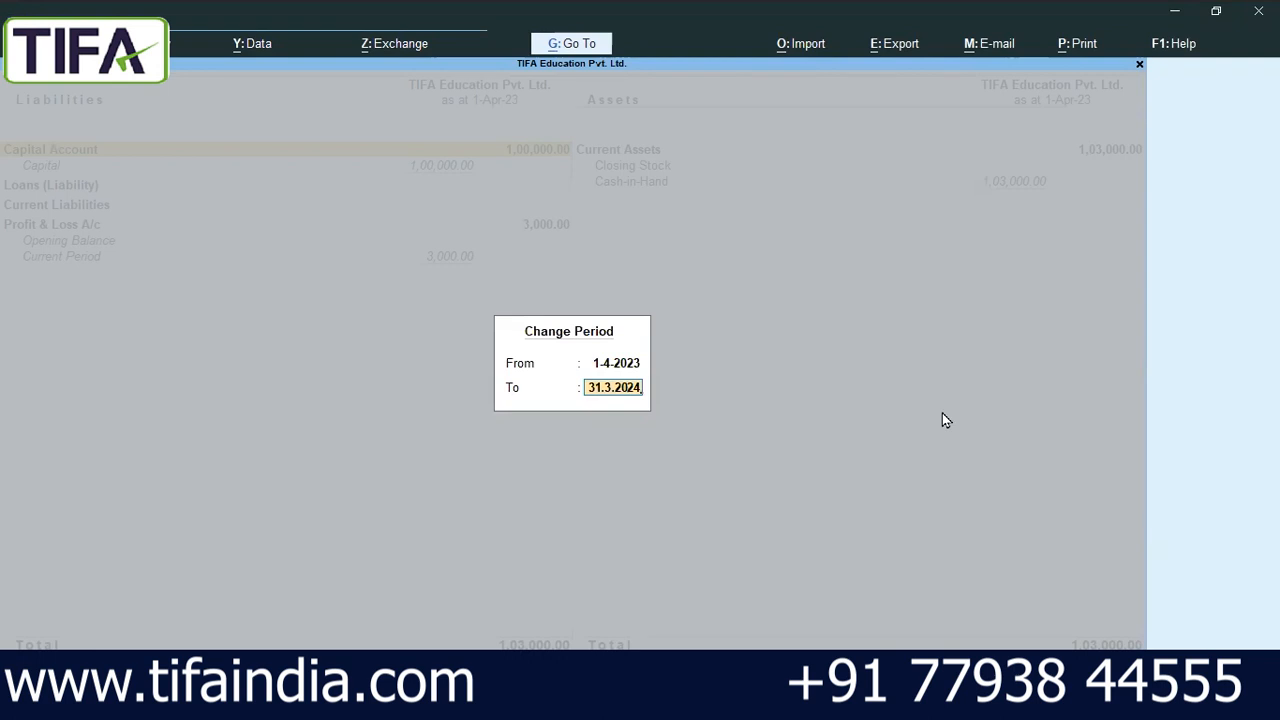
key("Return")
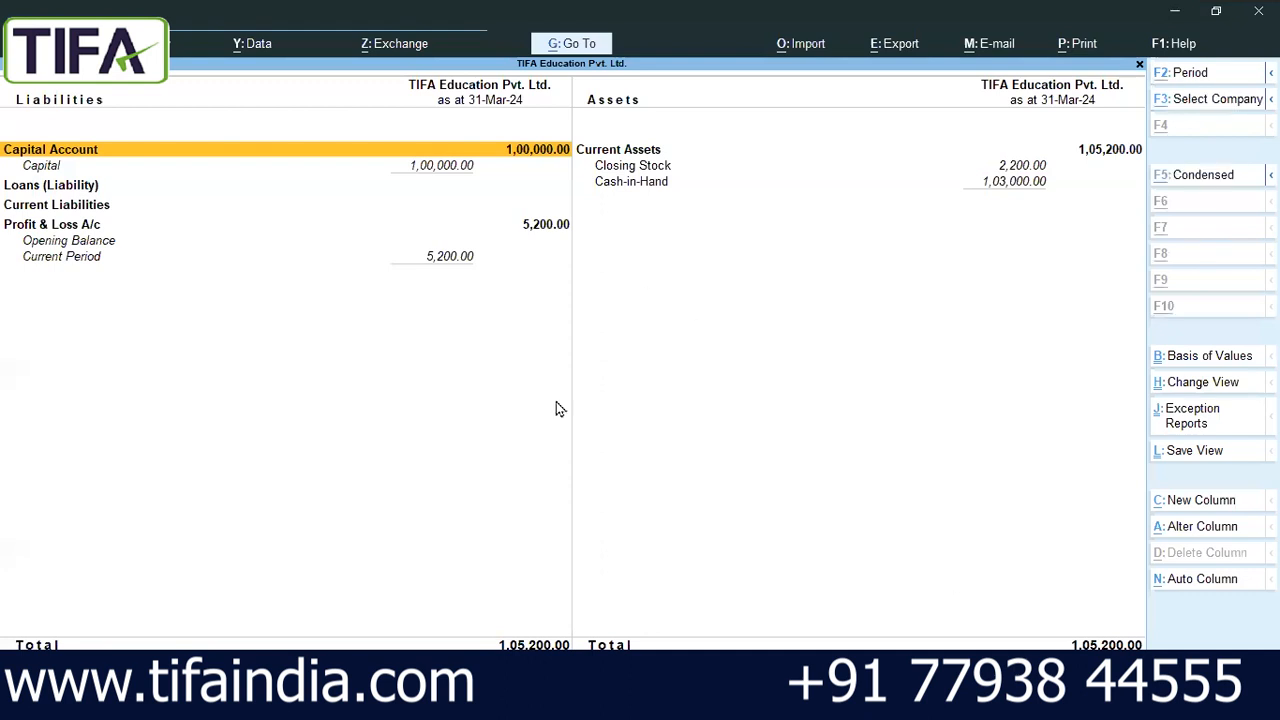
Step: Compare the Balance Sheet figures, including closing stock 2,200, with the reference PDF
key("alt+Tab")
scroll(575, 470, "down", 10)
scroll(575, 470, "down", 3)
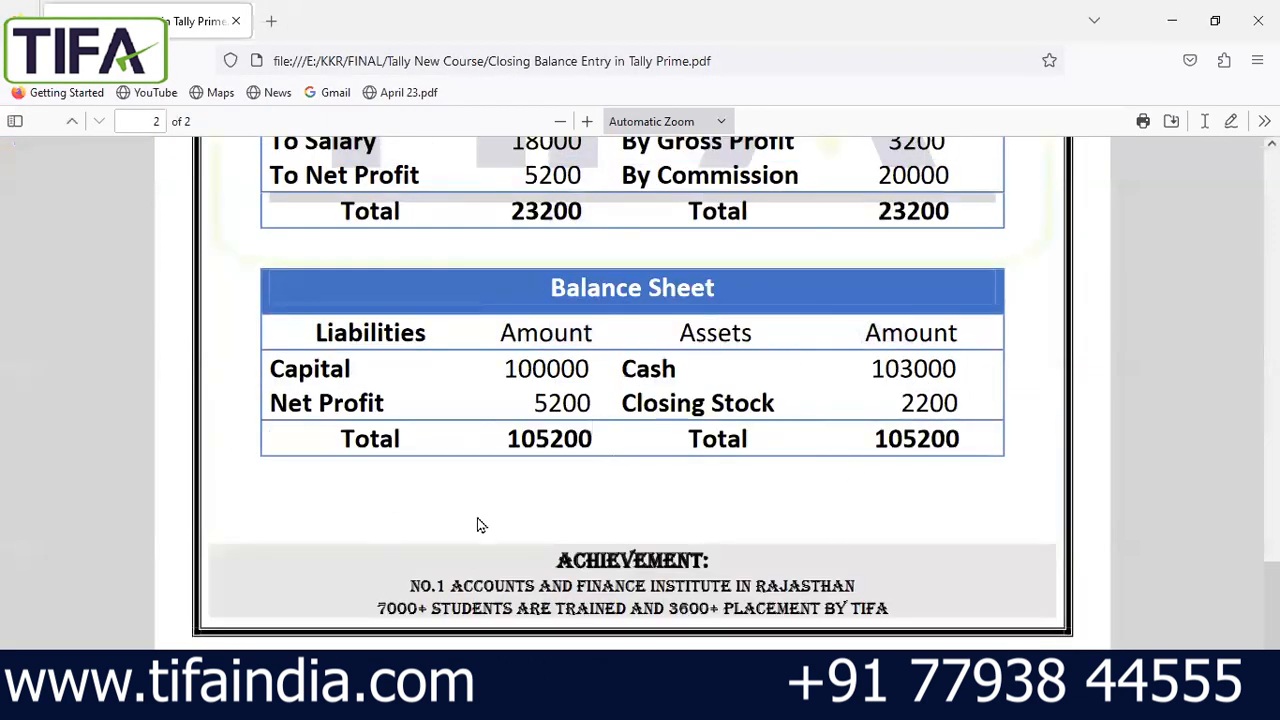
key("alt+Tab")
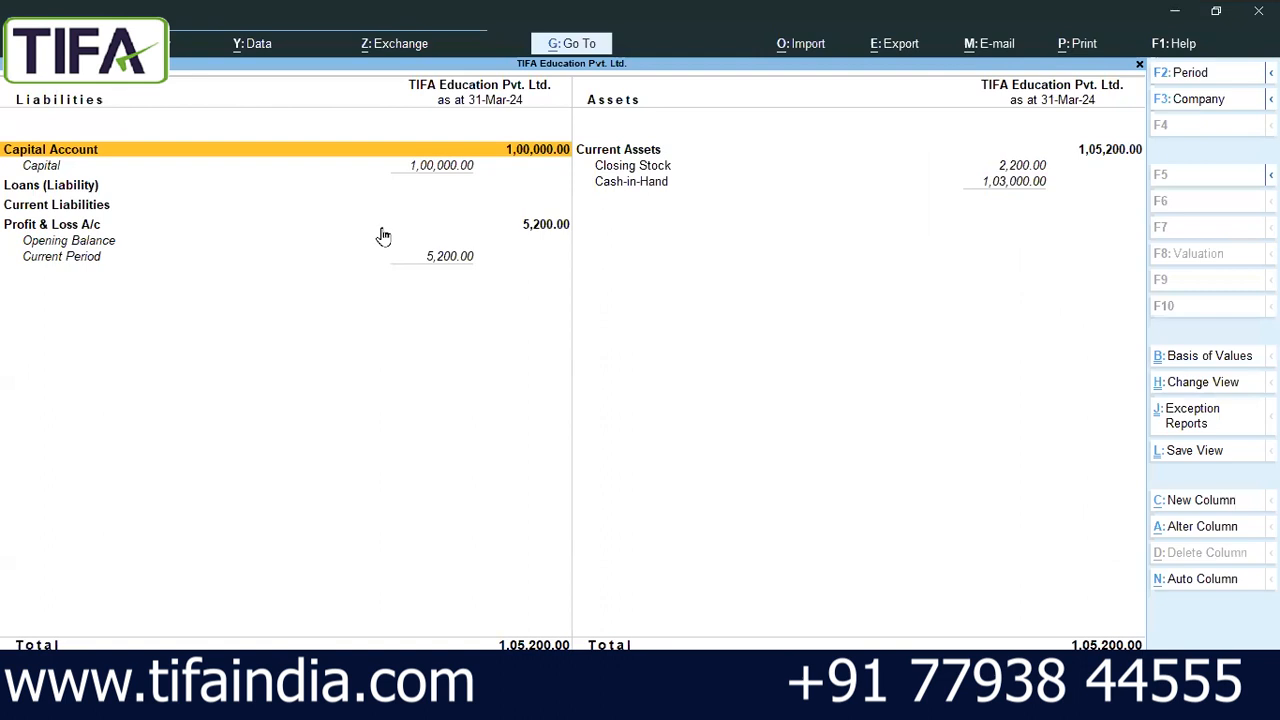